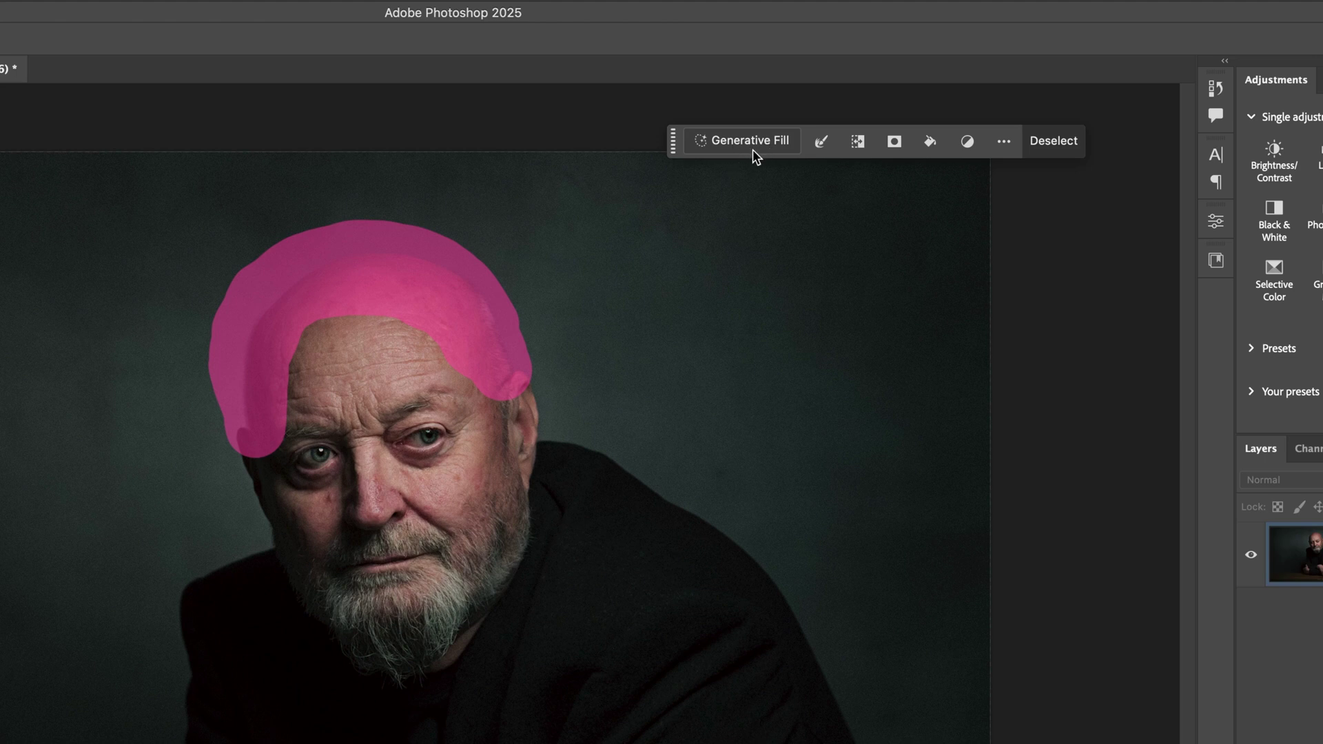
Fill the selected area over the man's head using Generative Fill with the prompt "hair"
click(750, 140)
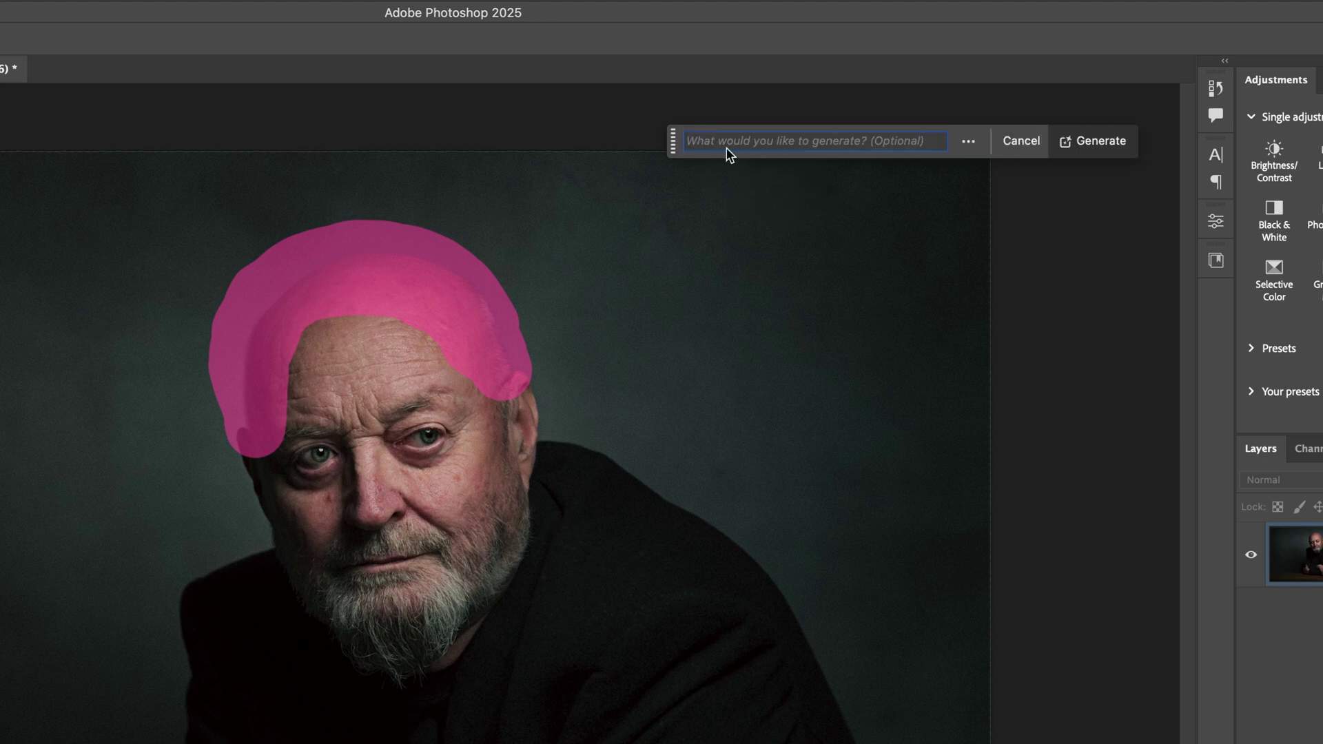
text(hai)
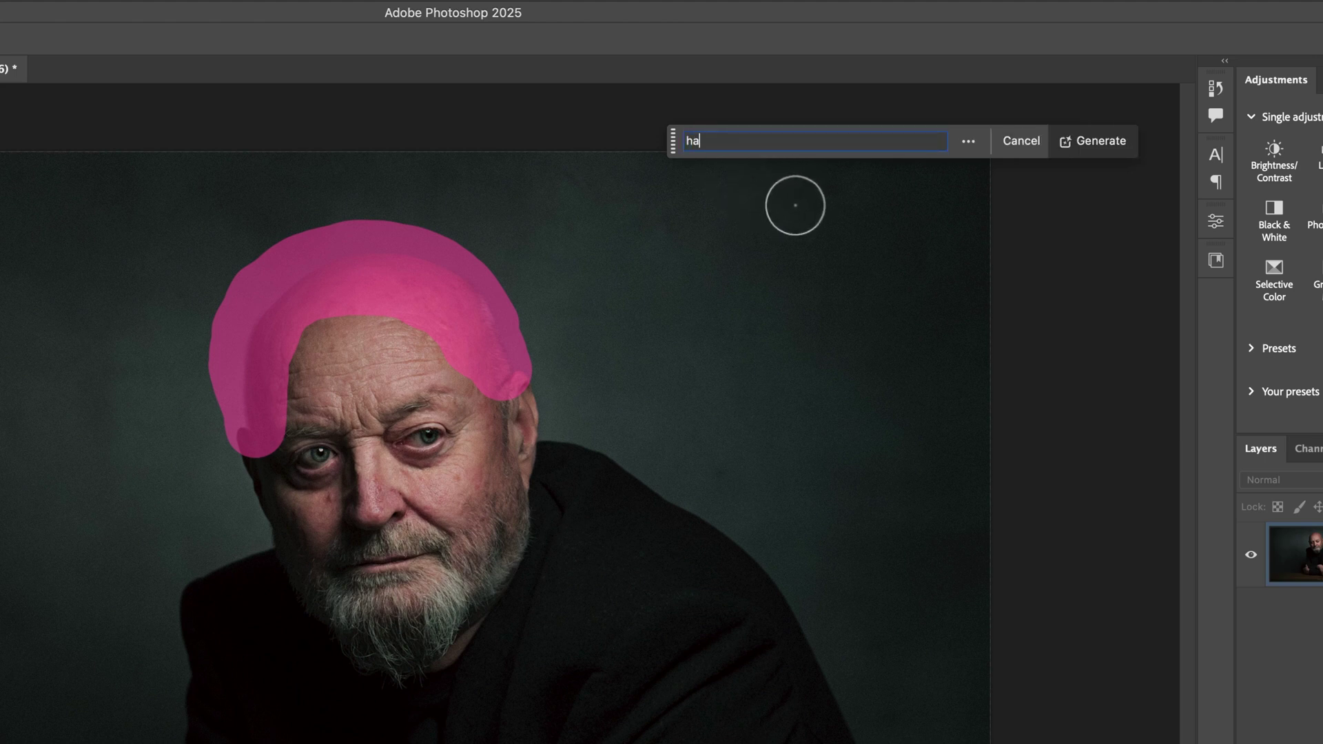
text(r)
click(1101, 142)
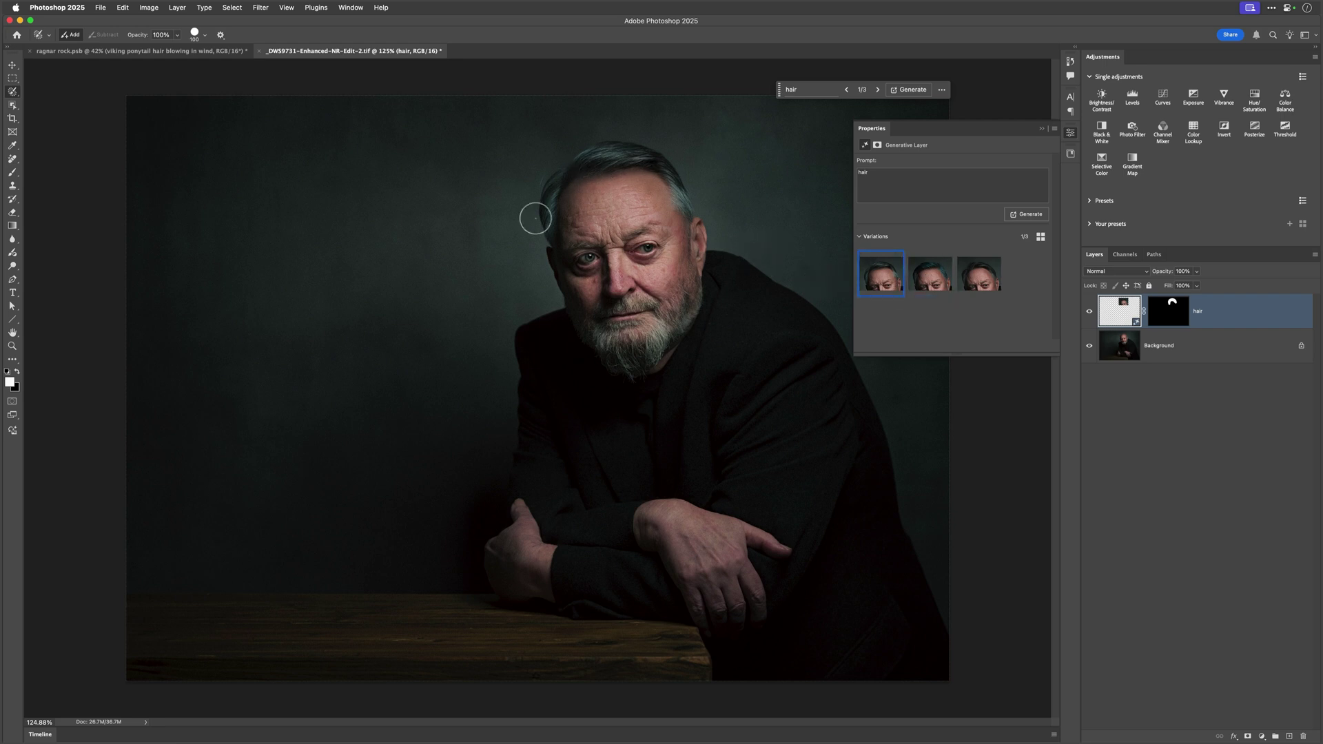
Compare the second and third hair variations, inspect the third up close, and toggle the hair layer off and on against the original portrait
click(928, 279)
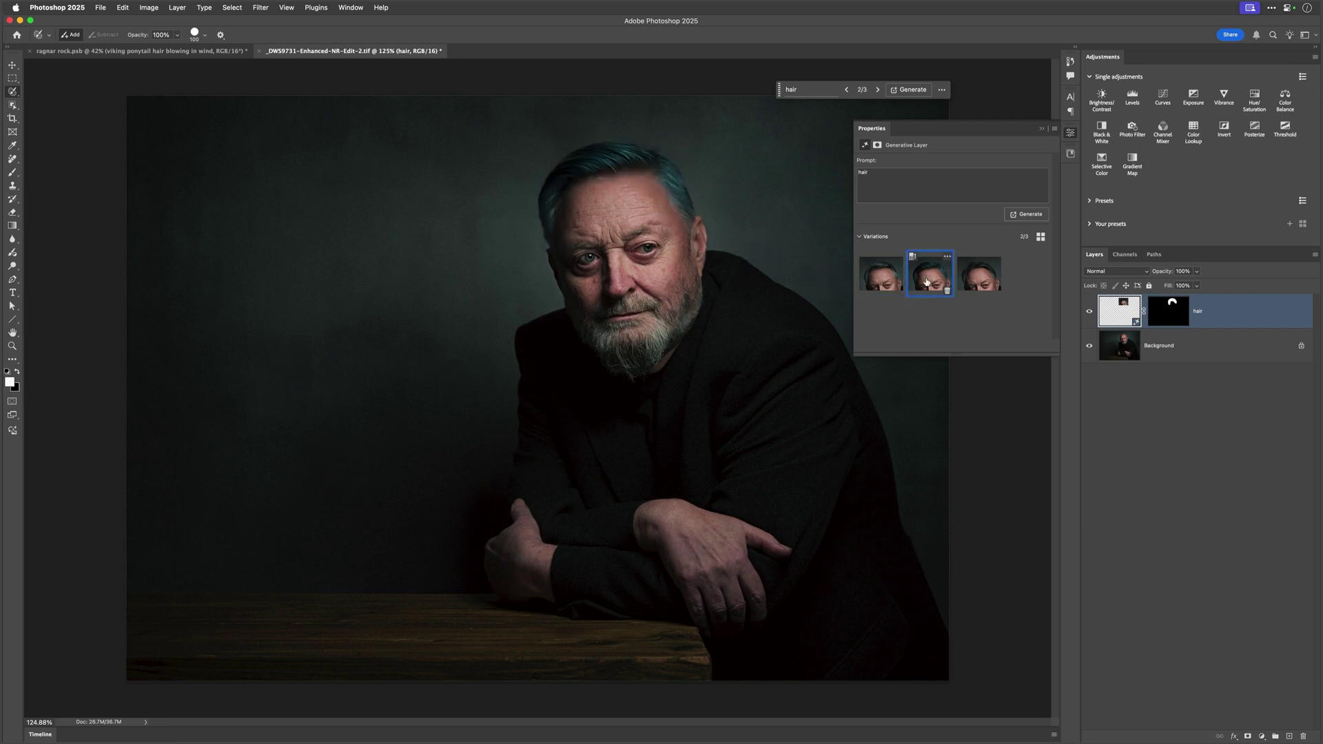
click(974, 280)
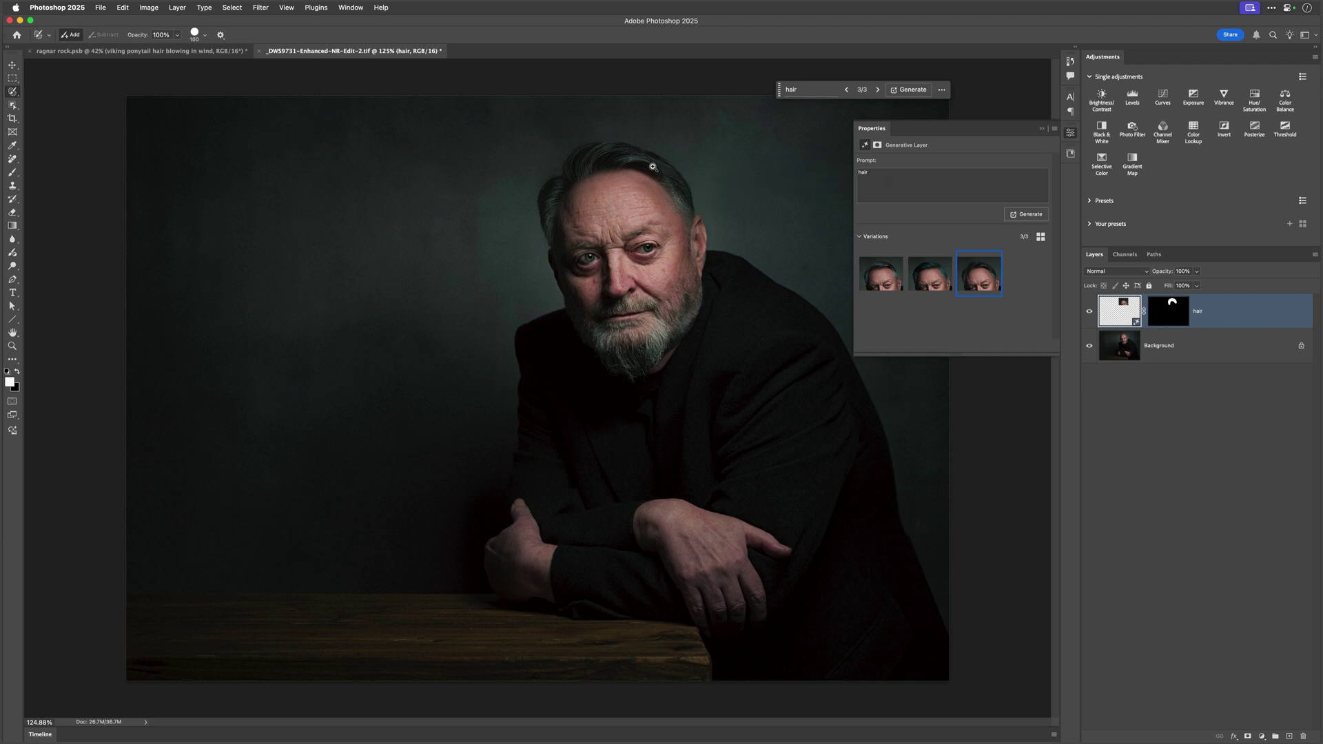
scroll(653, 167, up, 5)
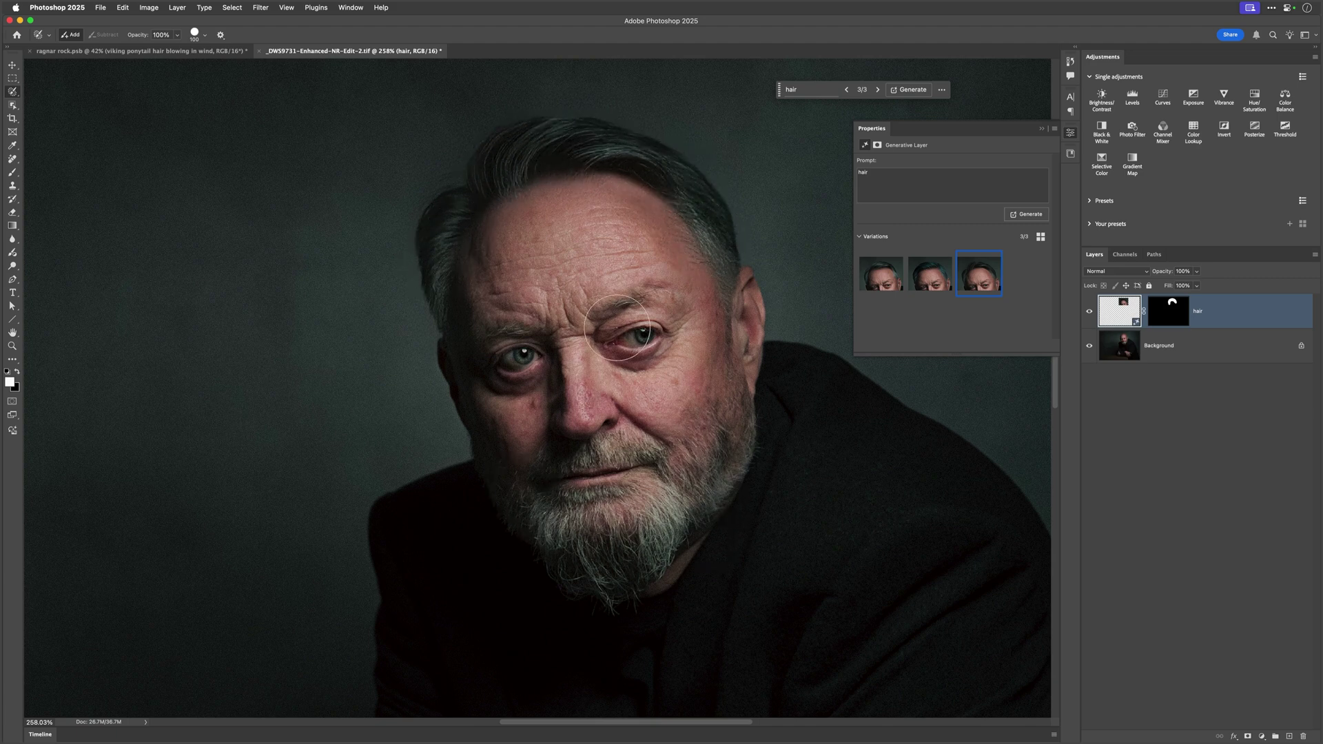
key(super+0)
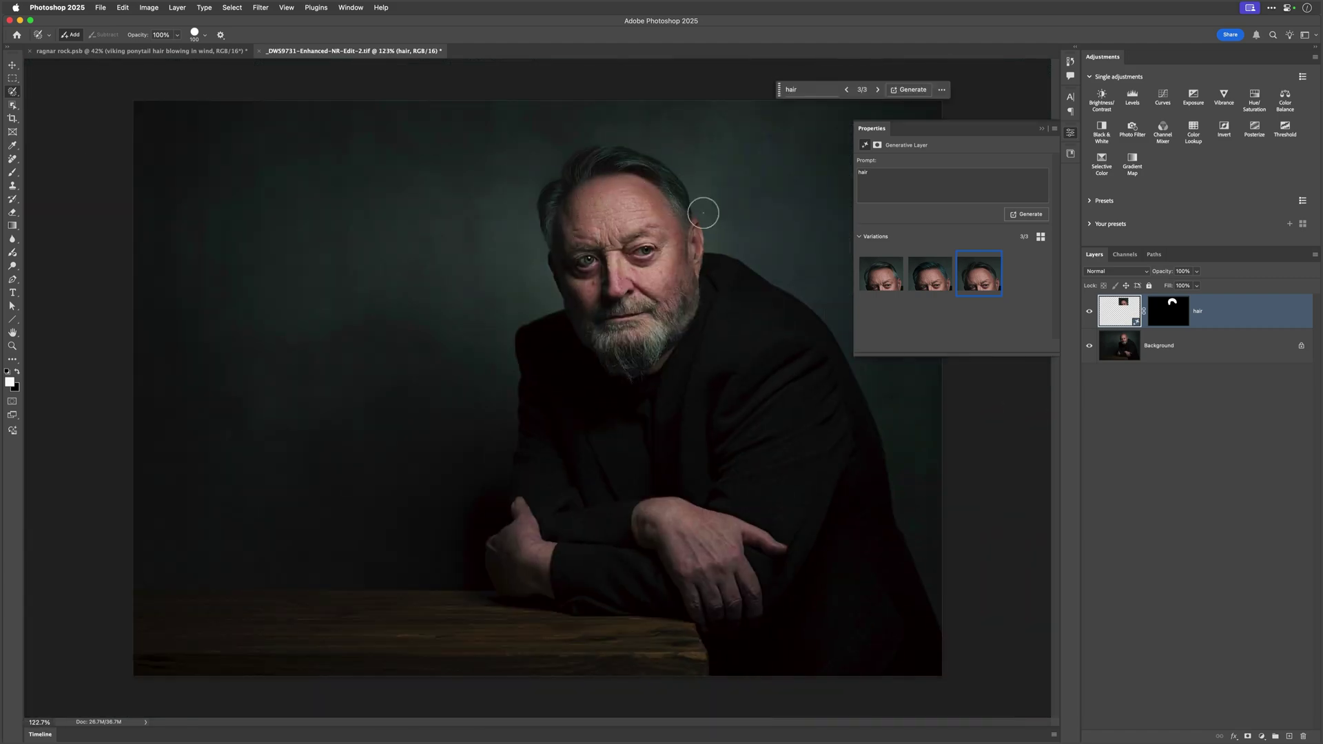
click(1090, 311)
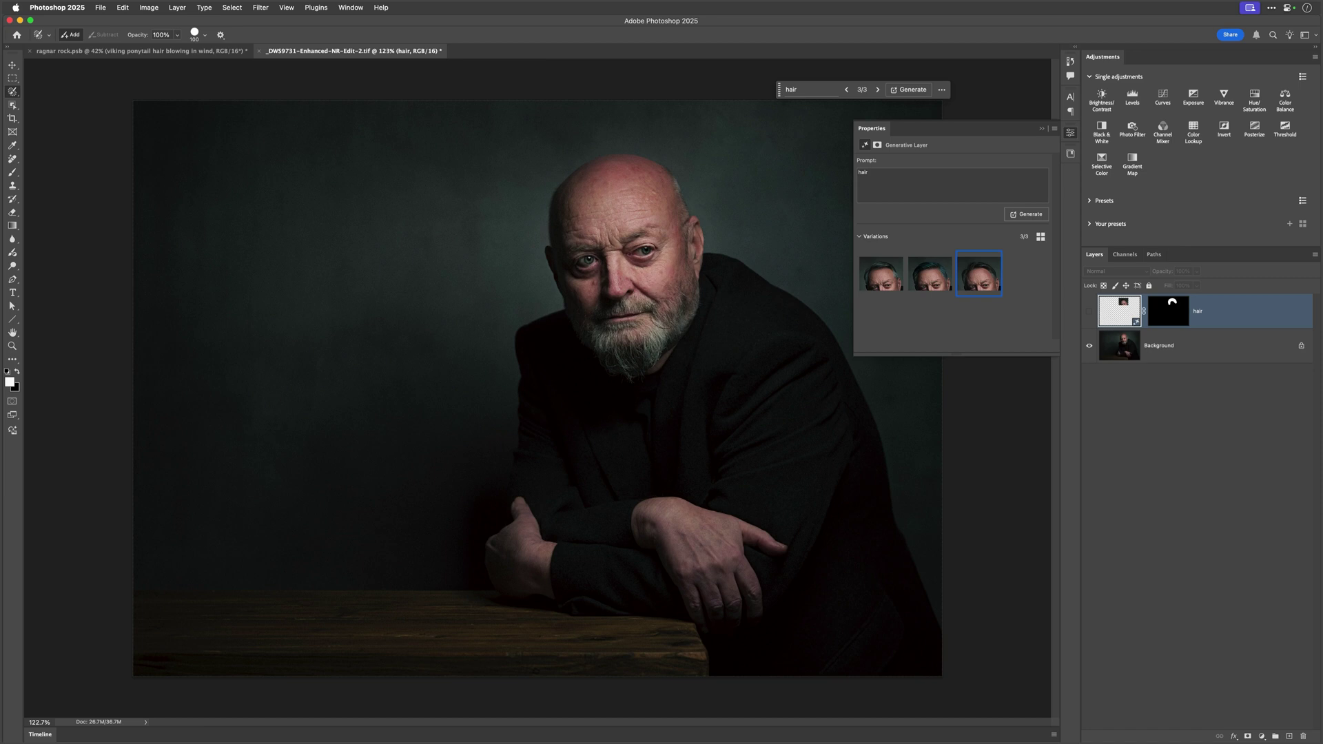
click(1089, 313)
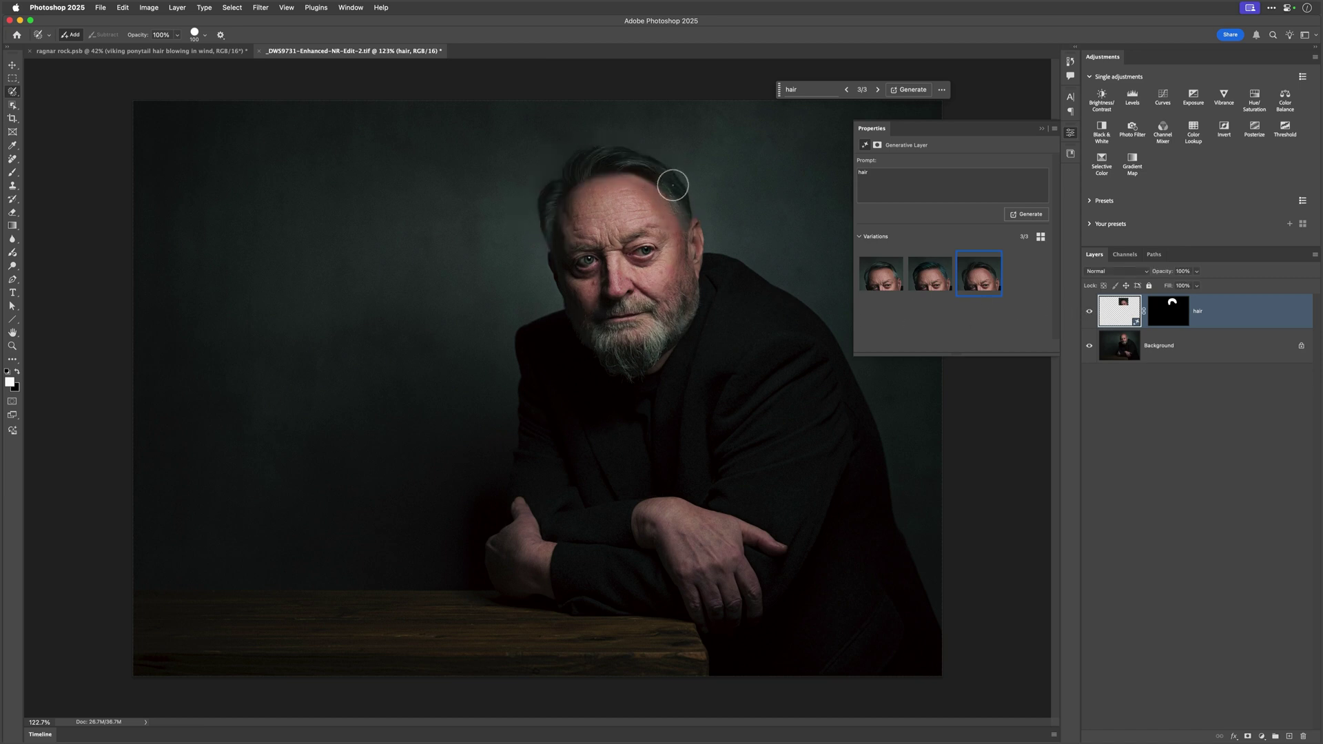
Switch to the first hair variation, generate another batch from the same prompt, and preview its second and third results
click(916, 280)
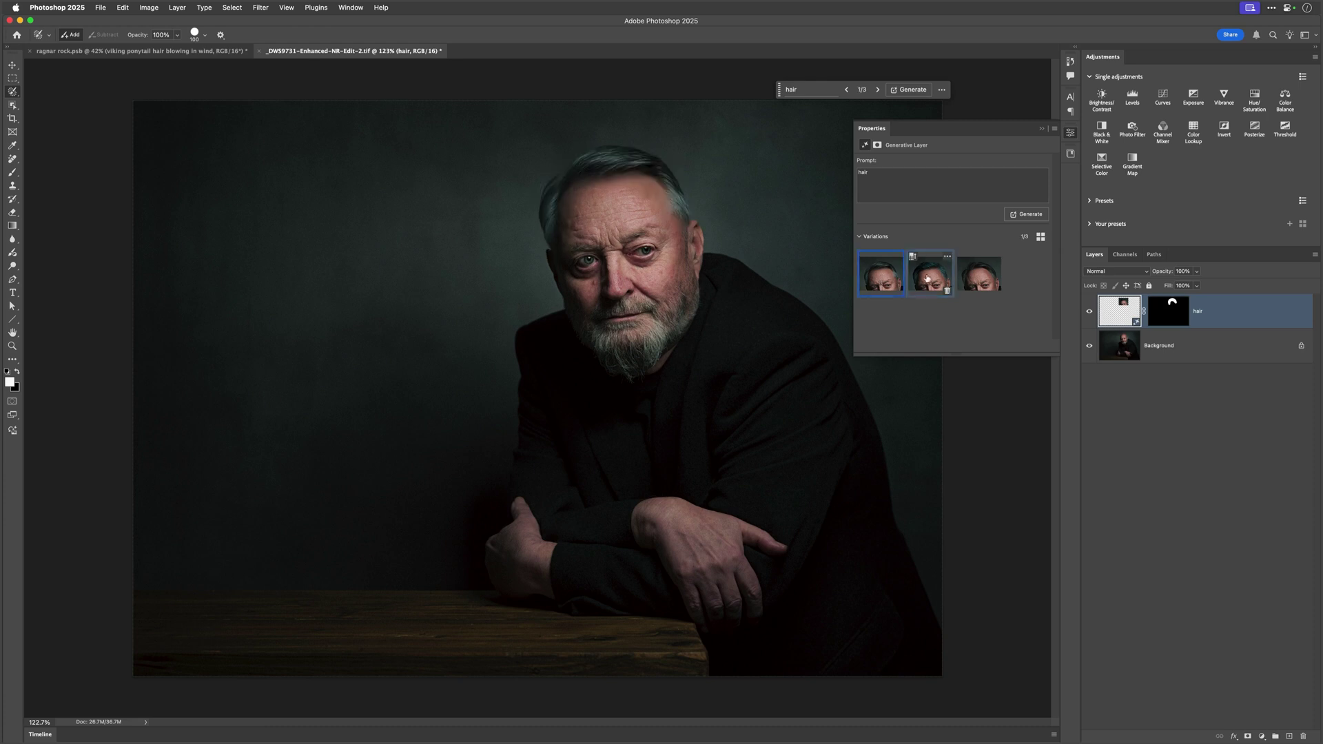
click(1030, 215)
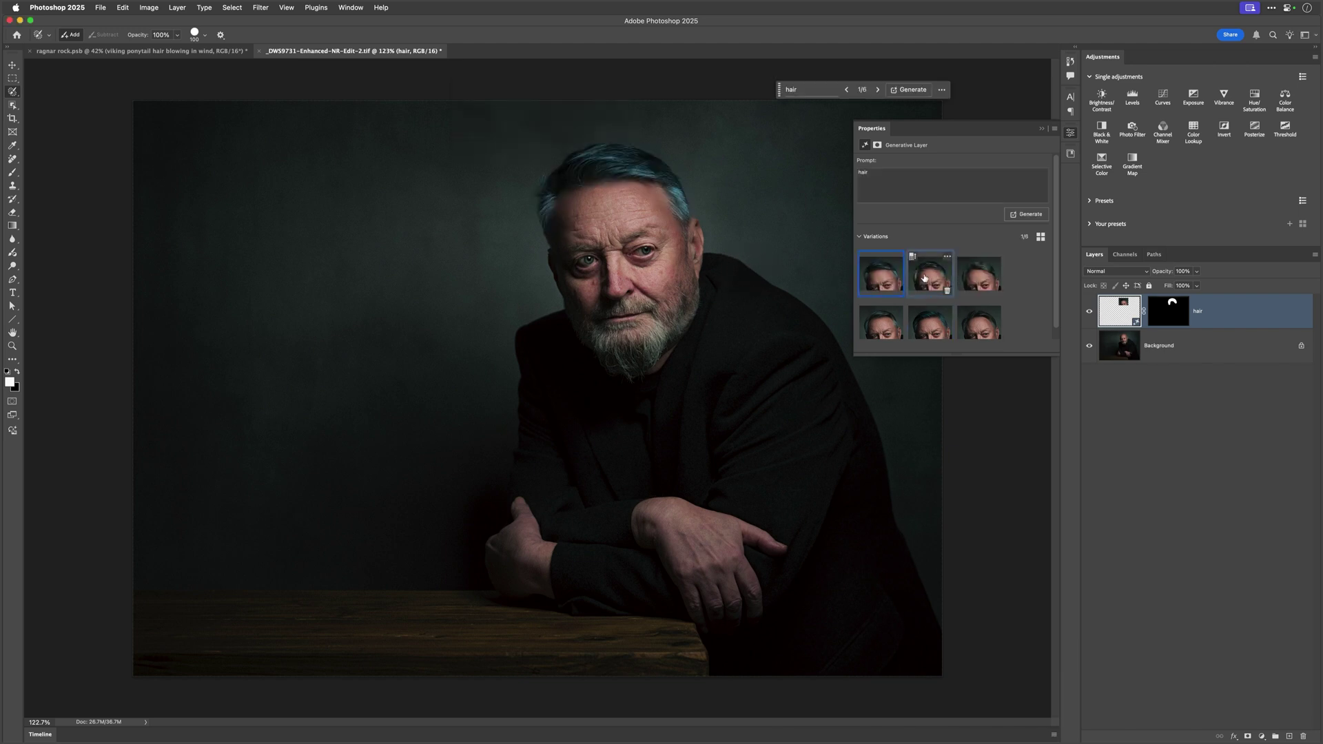
click(921, 284)
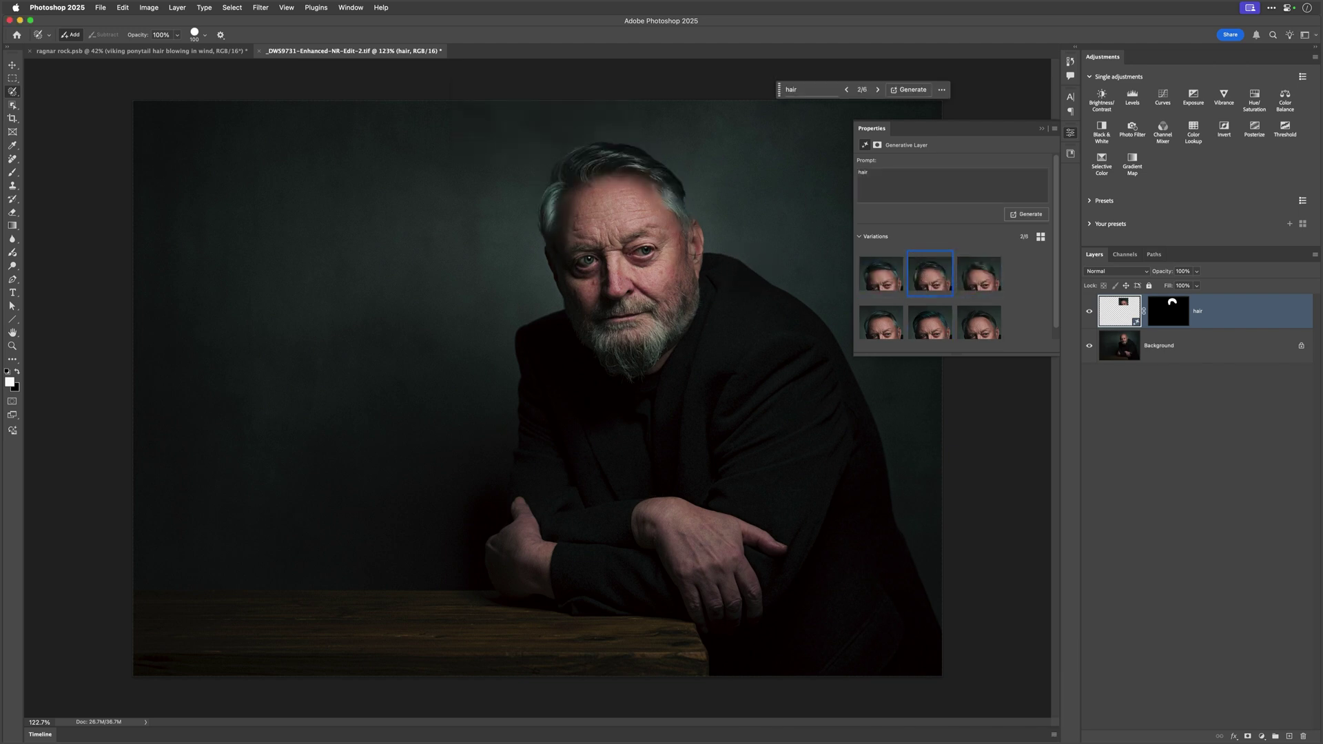
click(976, 277)
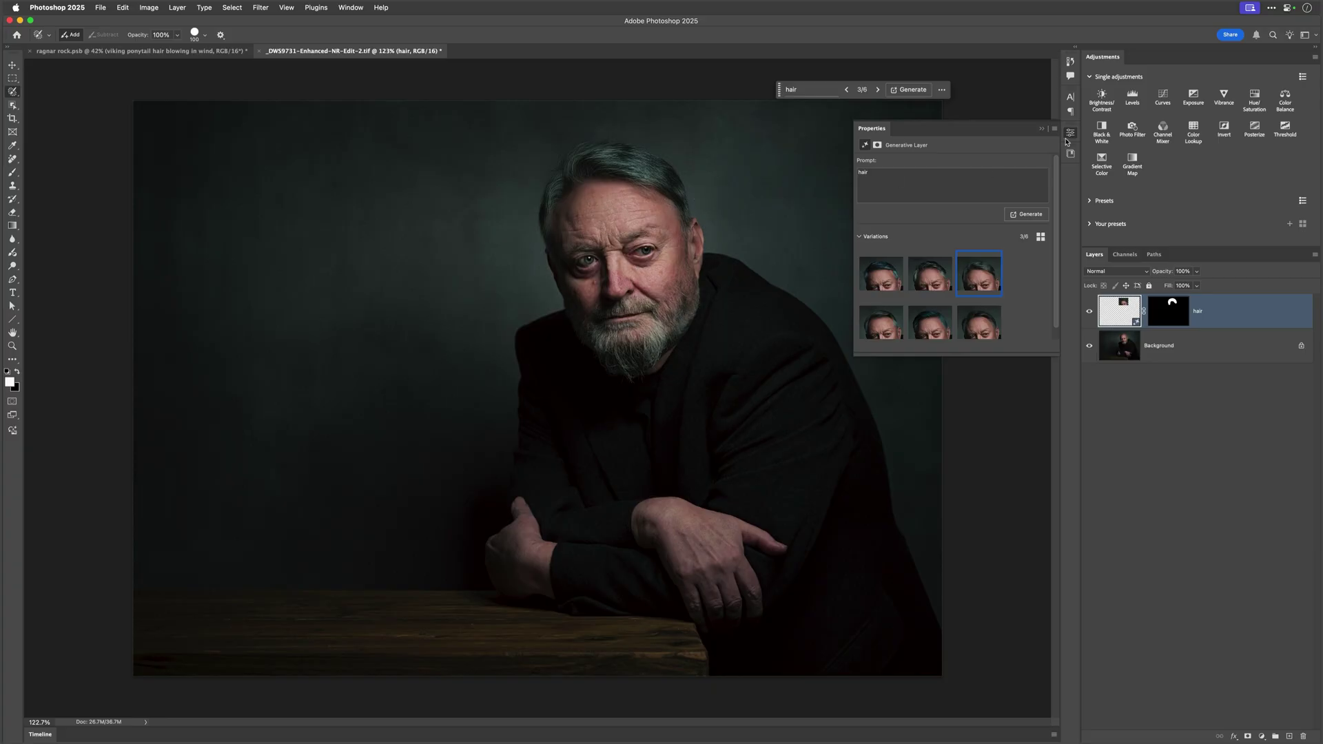
Hide the generative layer's properties and cycle through the hair variations, finishing on the first one
click(1070, 134)
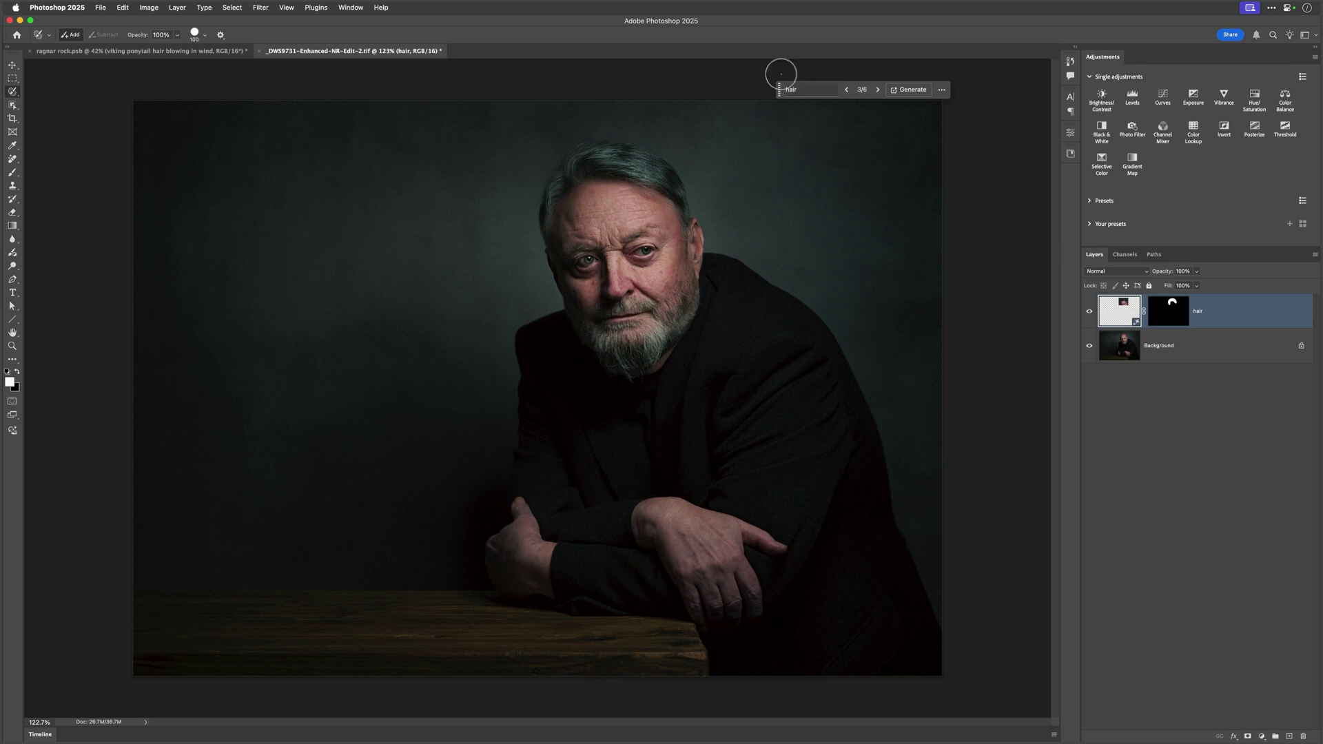
click(879, 90)
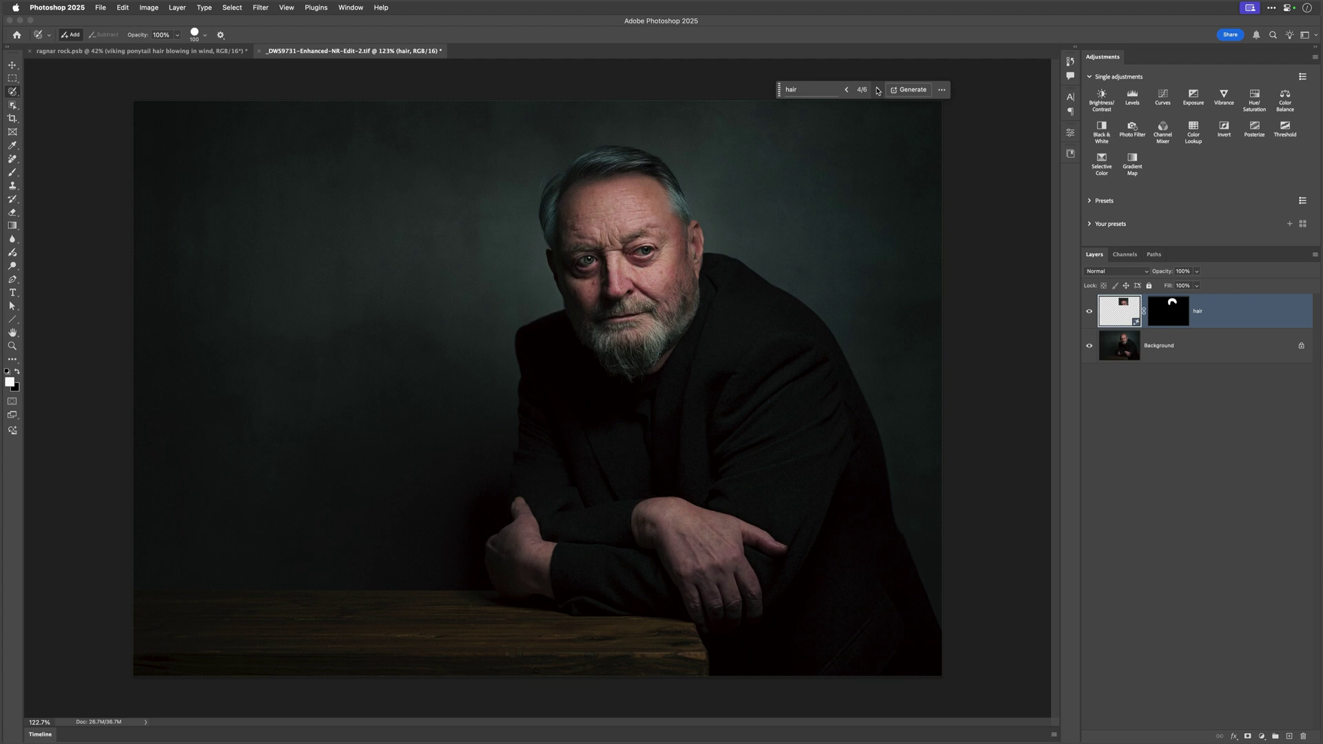
click(878, 91)
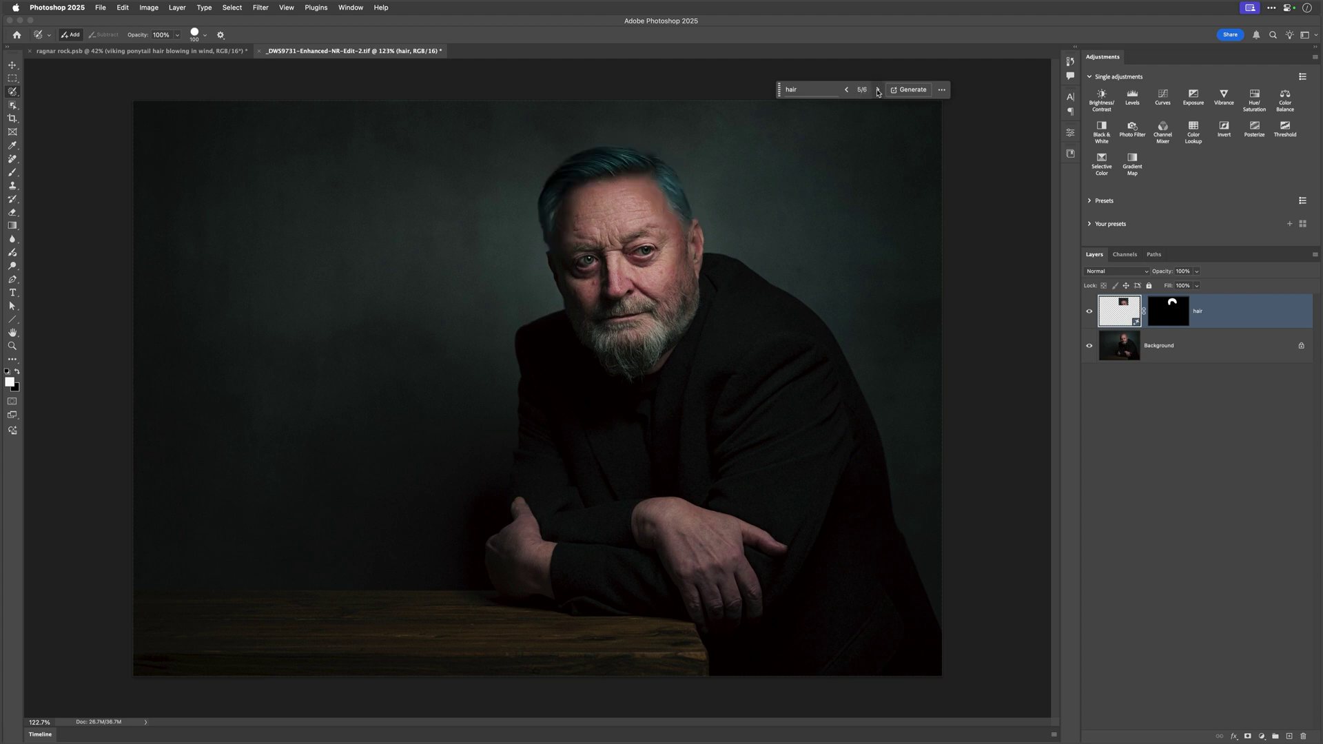
click(878, 91)
click(847, 90)
click(847, 90)
click(848, 91)
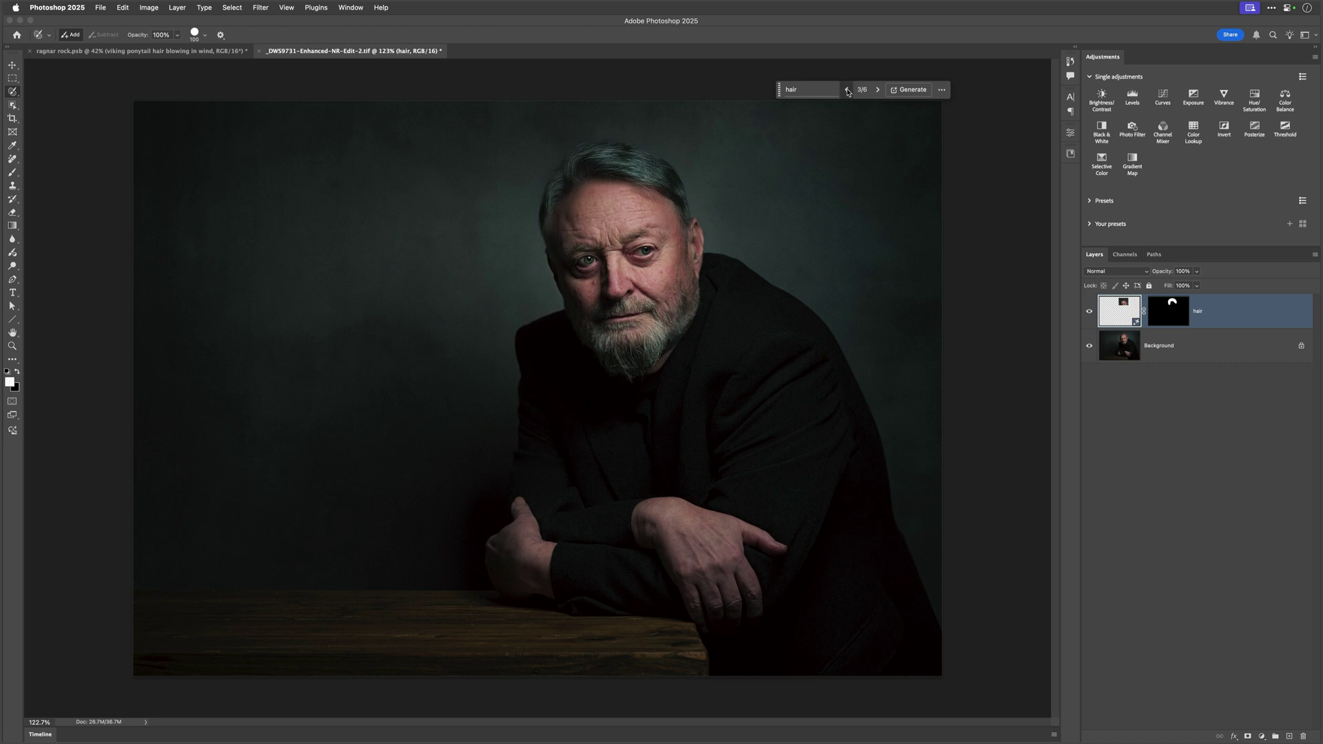
click(849, 91)
click(848, 91)
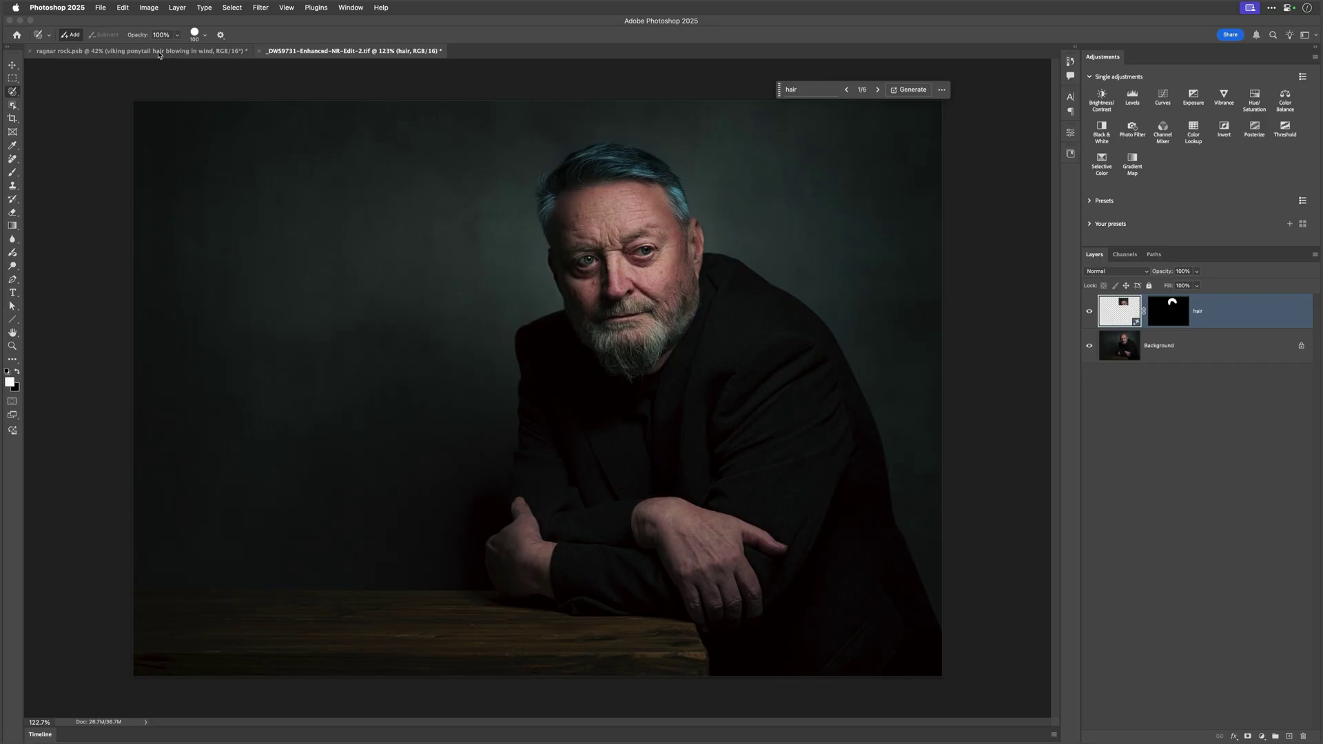
Show the ragnar rock.psb composite and switch to Lightroom, where the source photos are kept
click(162, 51)
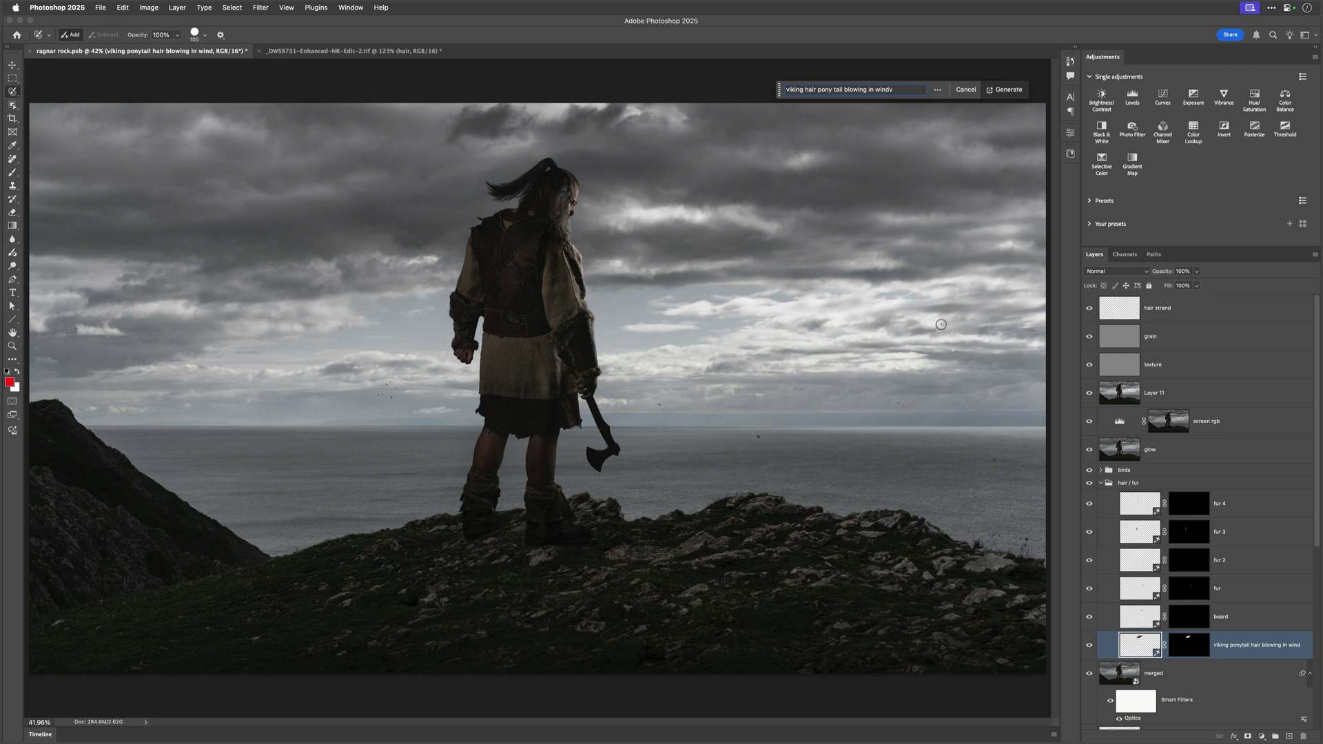
key(super+Tab)
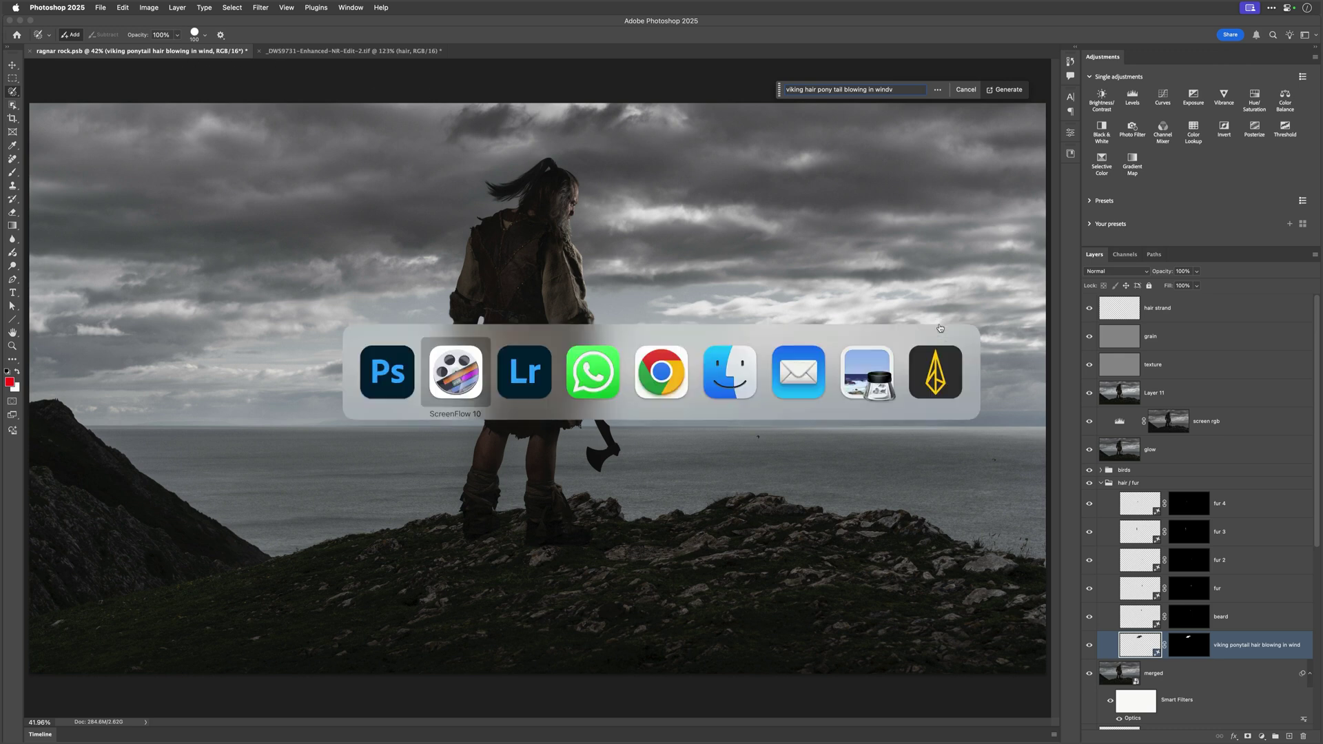
key(super+Tab)
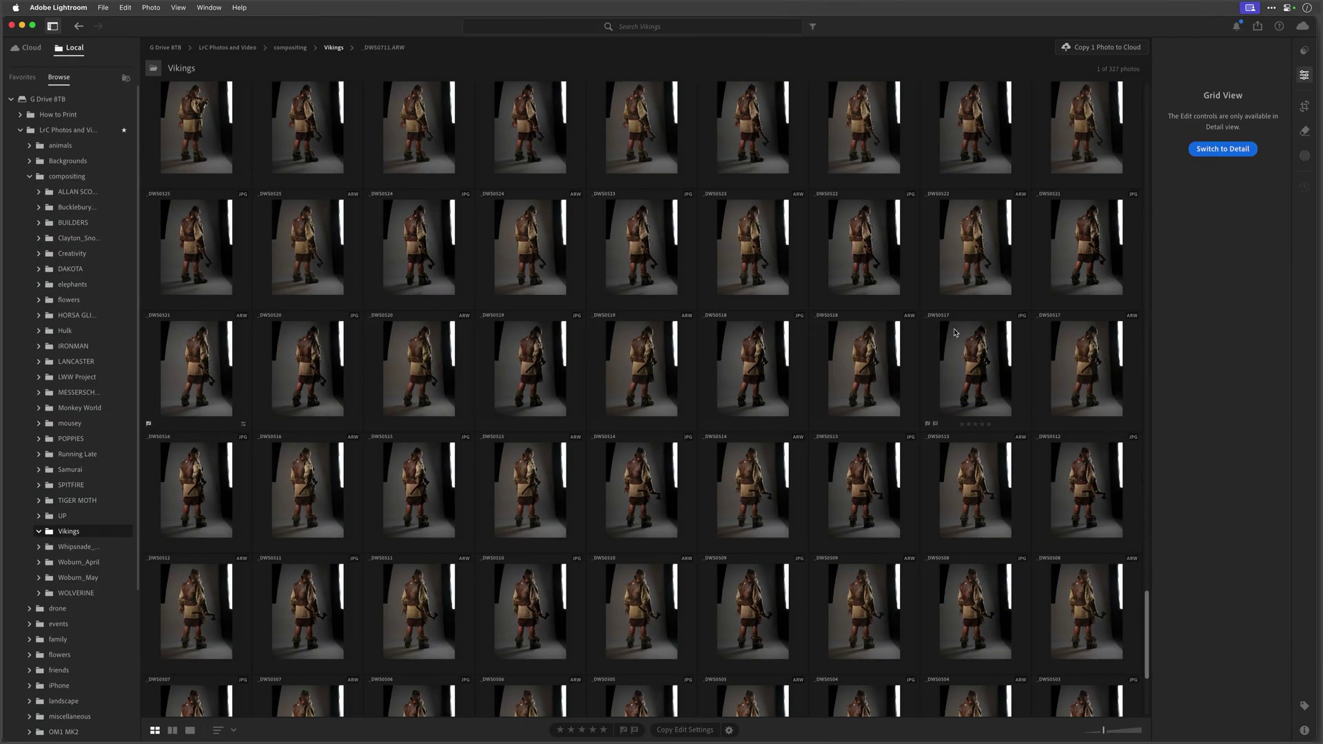
Open a studio shot of the Viking seen from behind, review the neighbouring frames, and return to the photo grid
scroll(830, 355, down, 1)
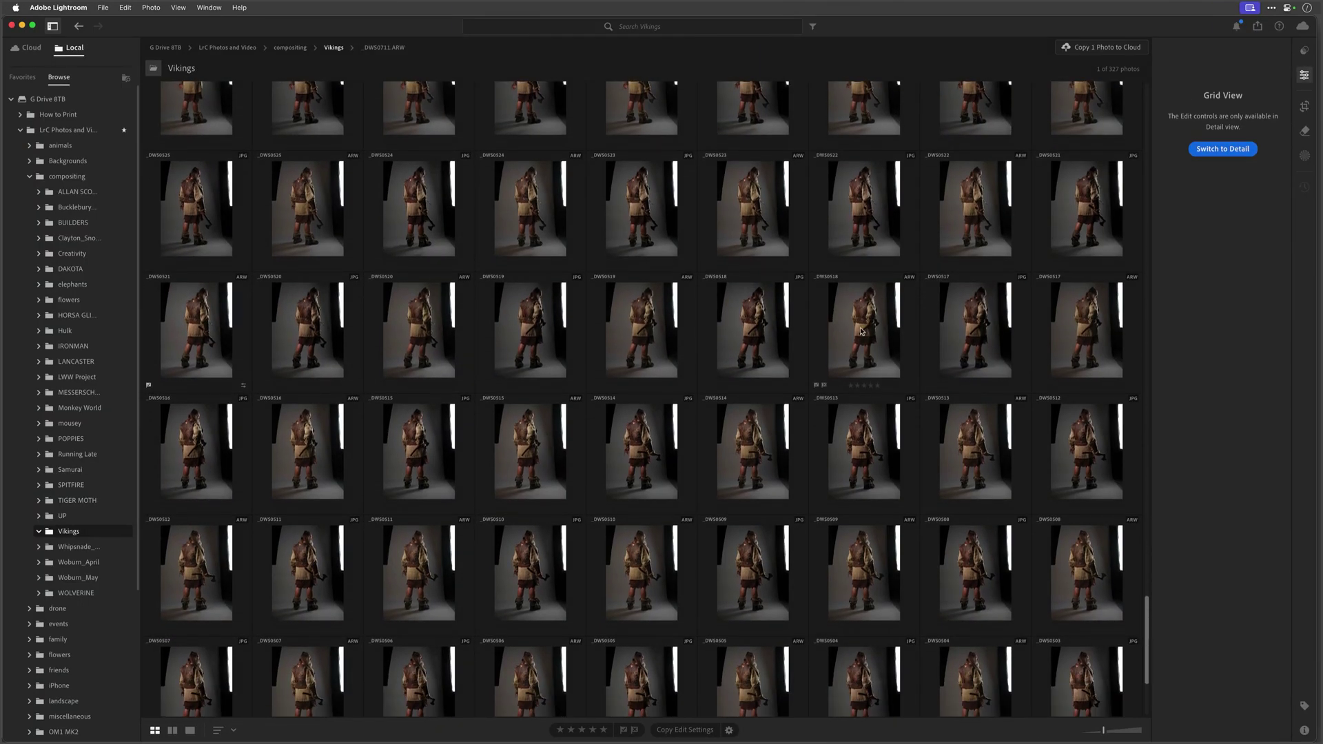
click(869, 340)
double_click(880, 352)
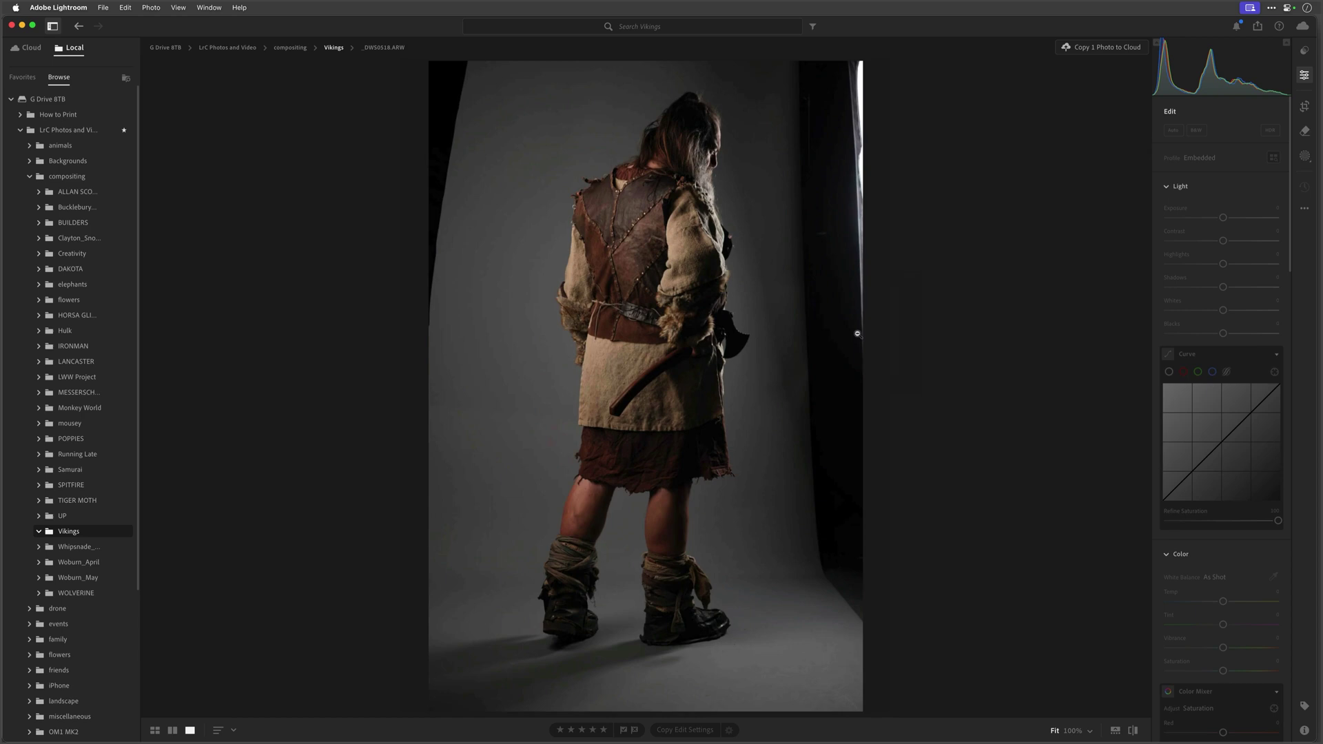
key(Left)
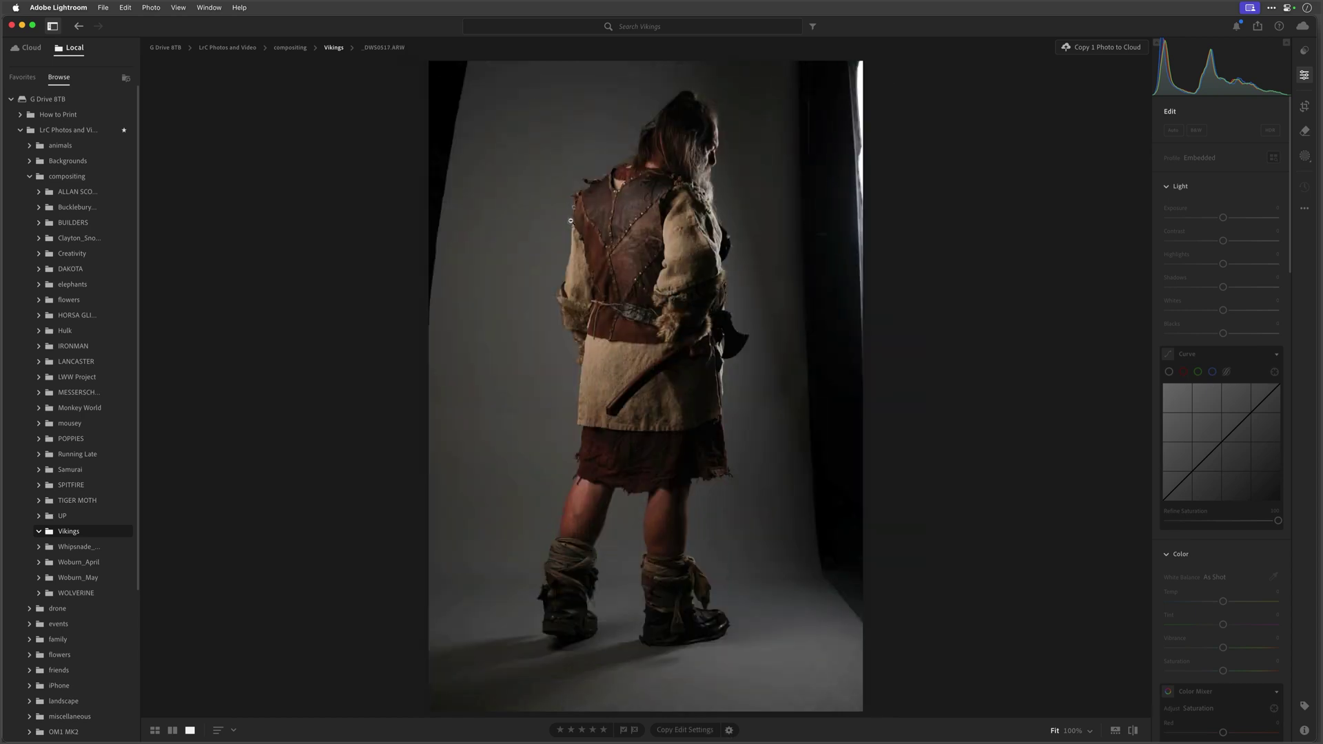
key(Left)
key(Left)
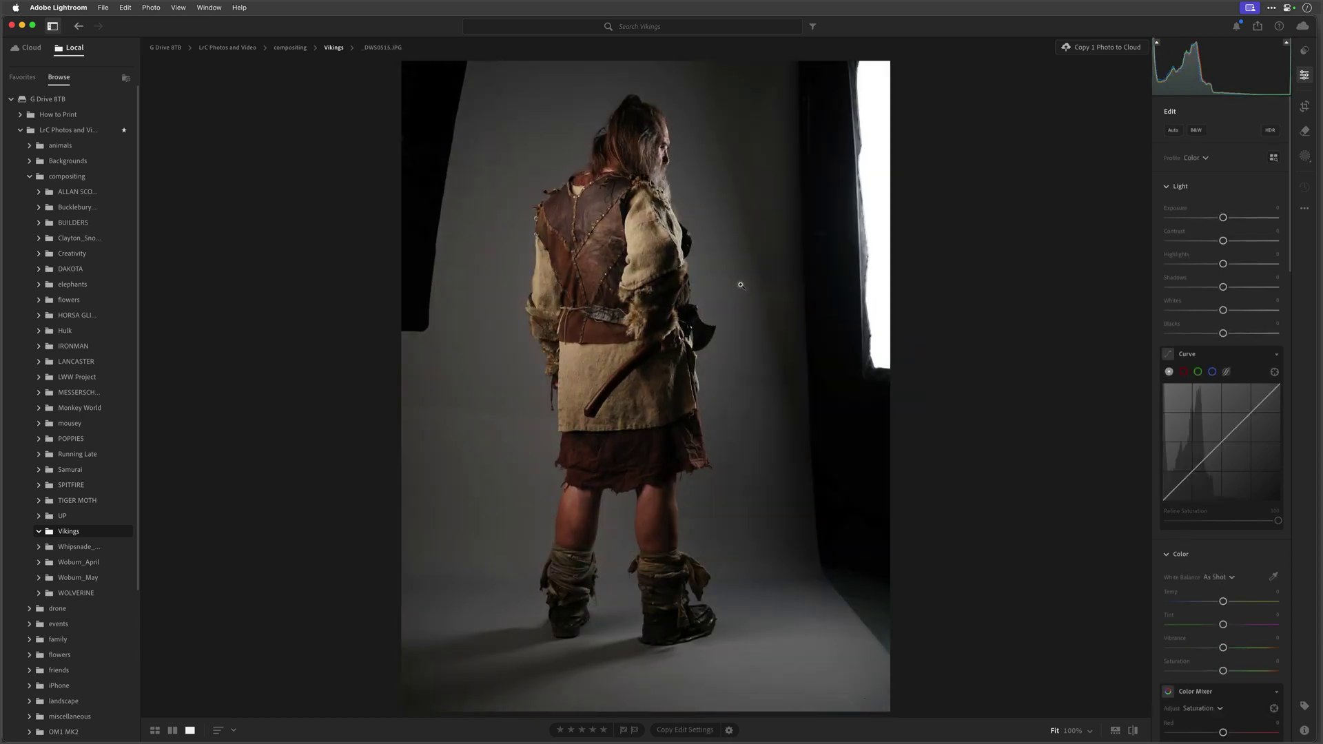
key(Left)
key(g)
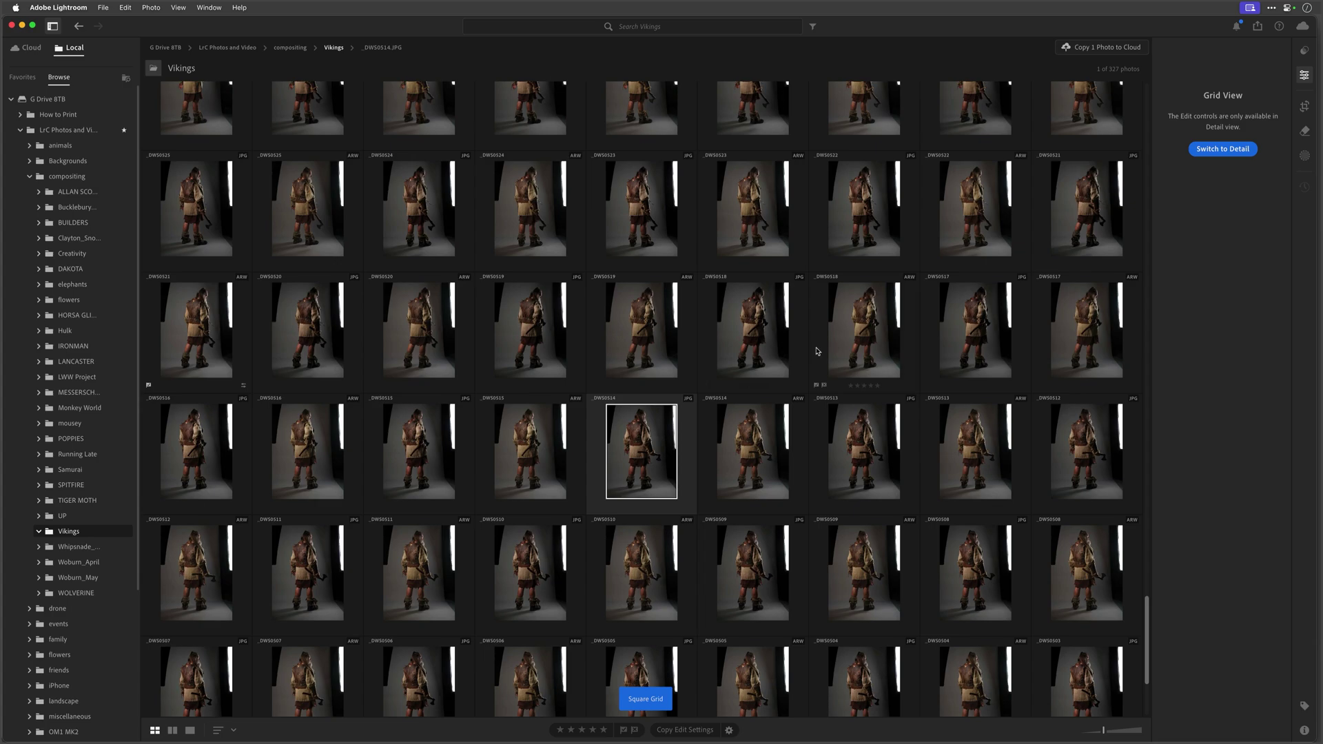
Find the clifftop photo of the man in a cap, open it large, and compare it with the adjacent empty scene
scroll(672, 337, up, 10)
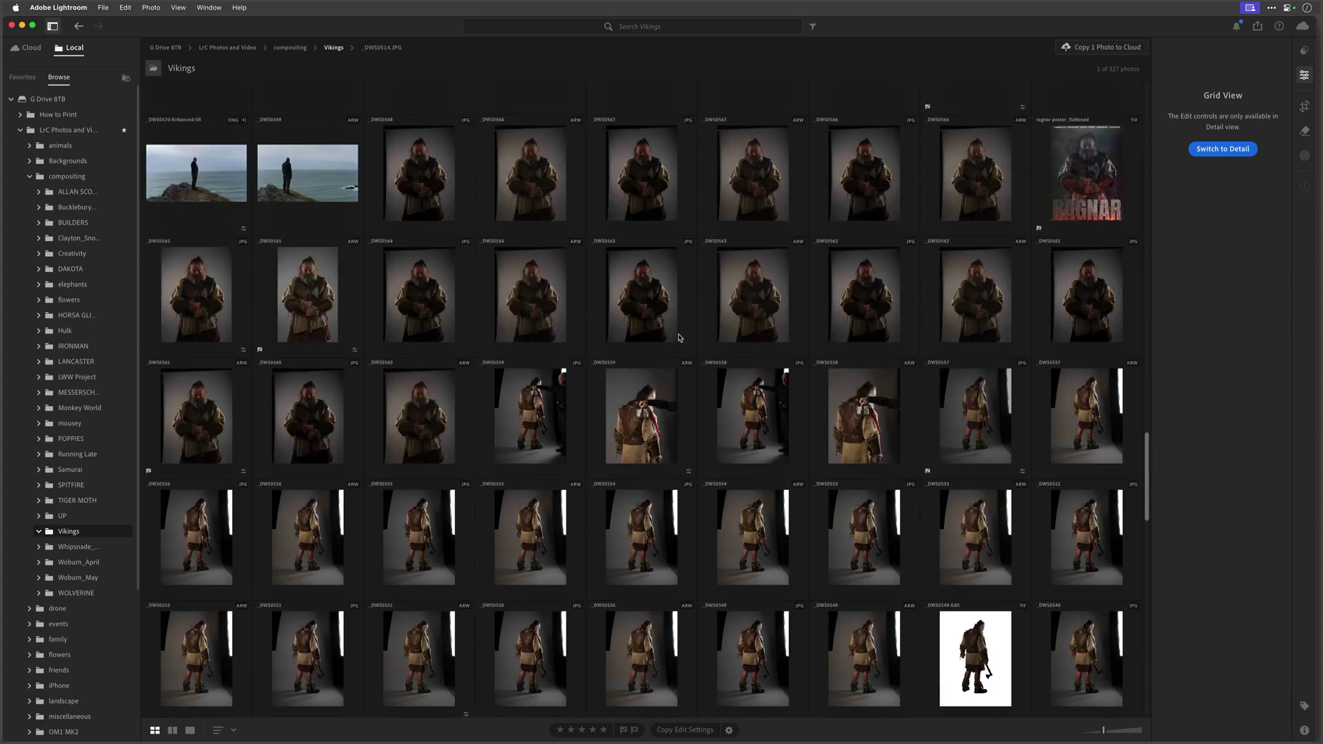
scroll(679, 338, up, 20)
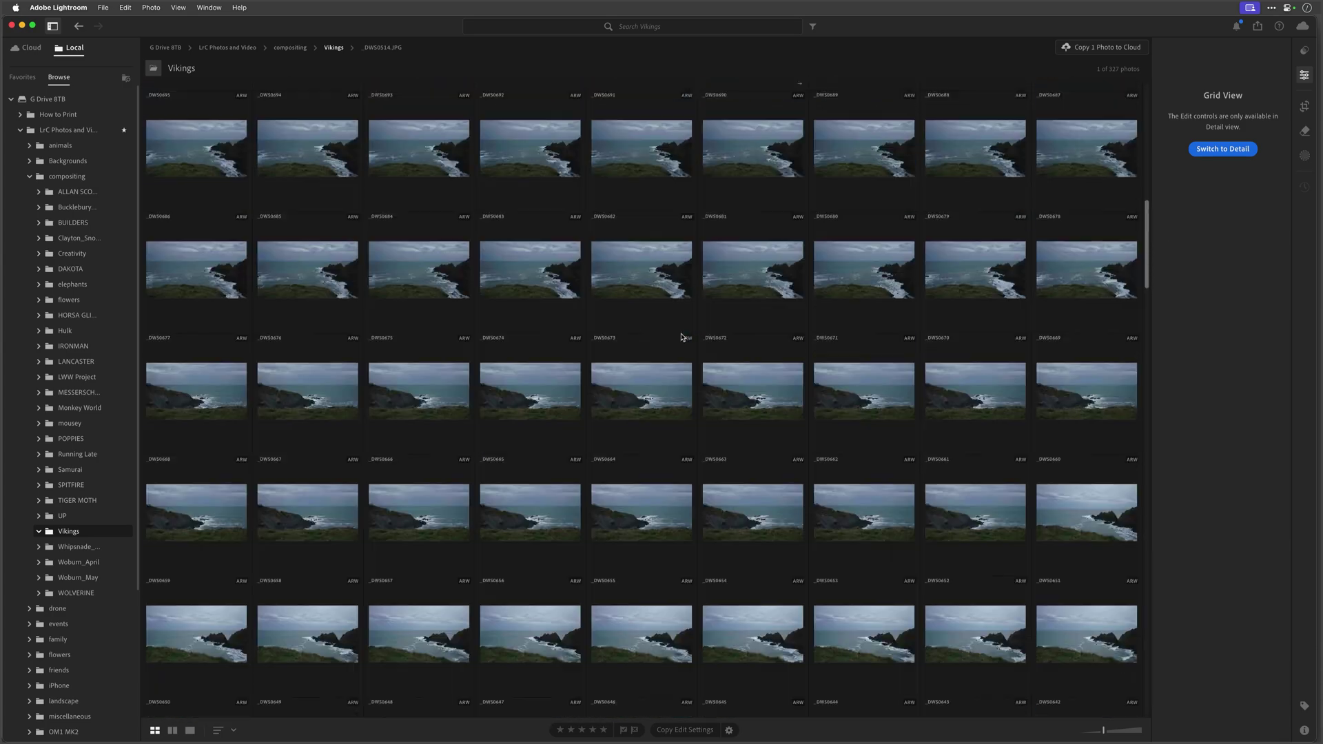
scroll(681, 338, up, 10)
scroll(651, 344, down, 1)
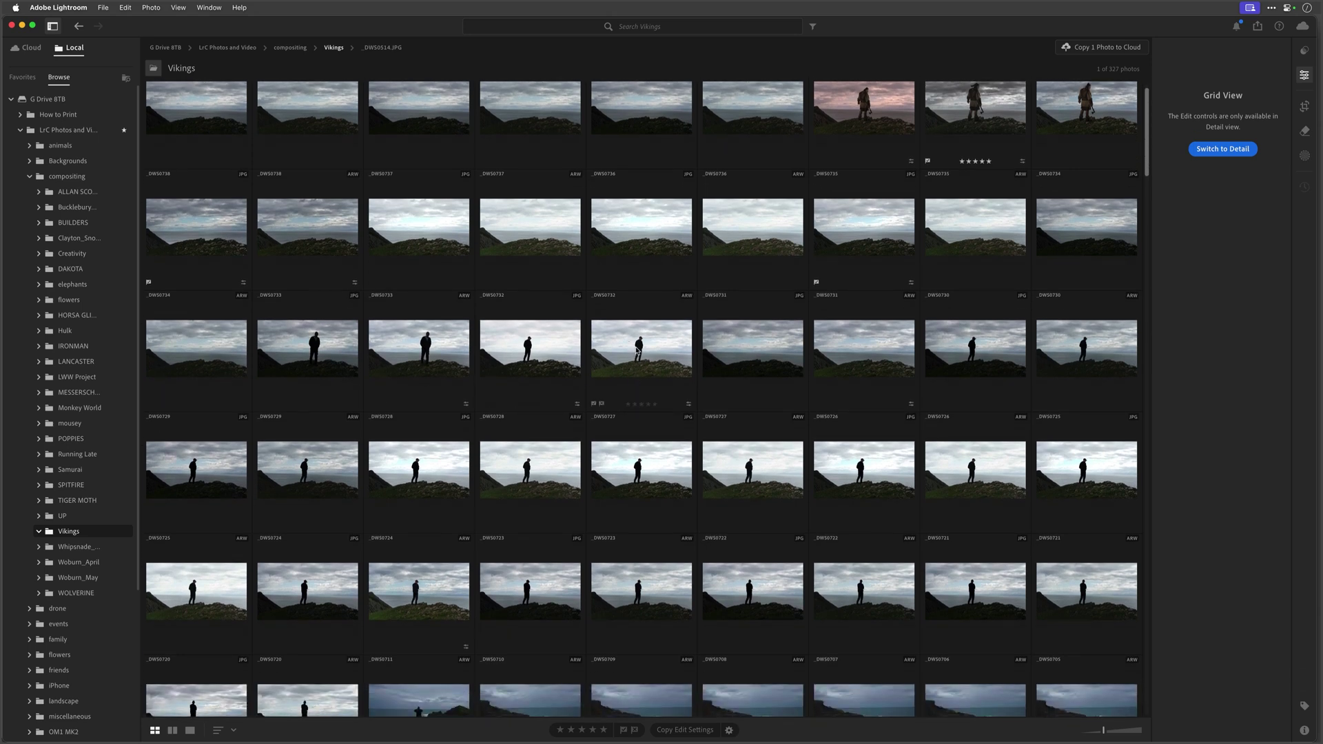
click(638, 352)
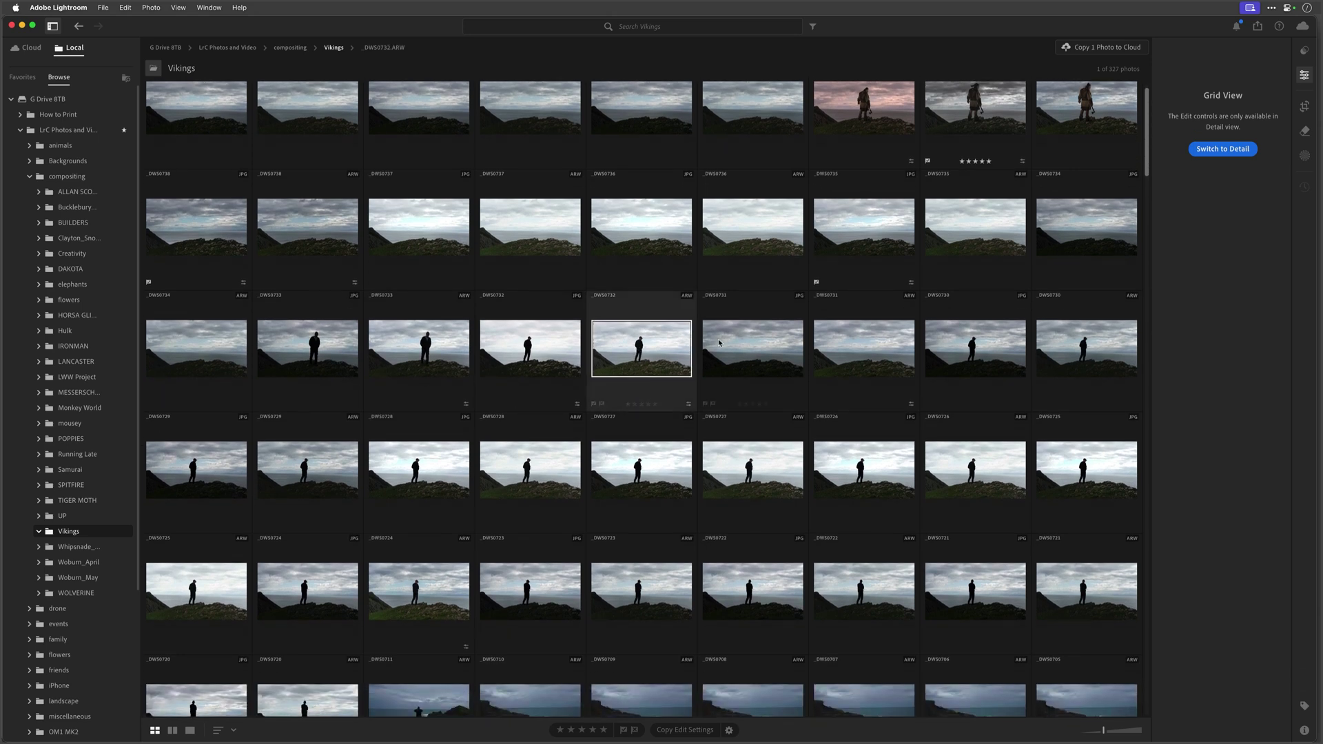
double_click(668, 358)
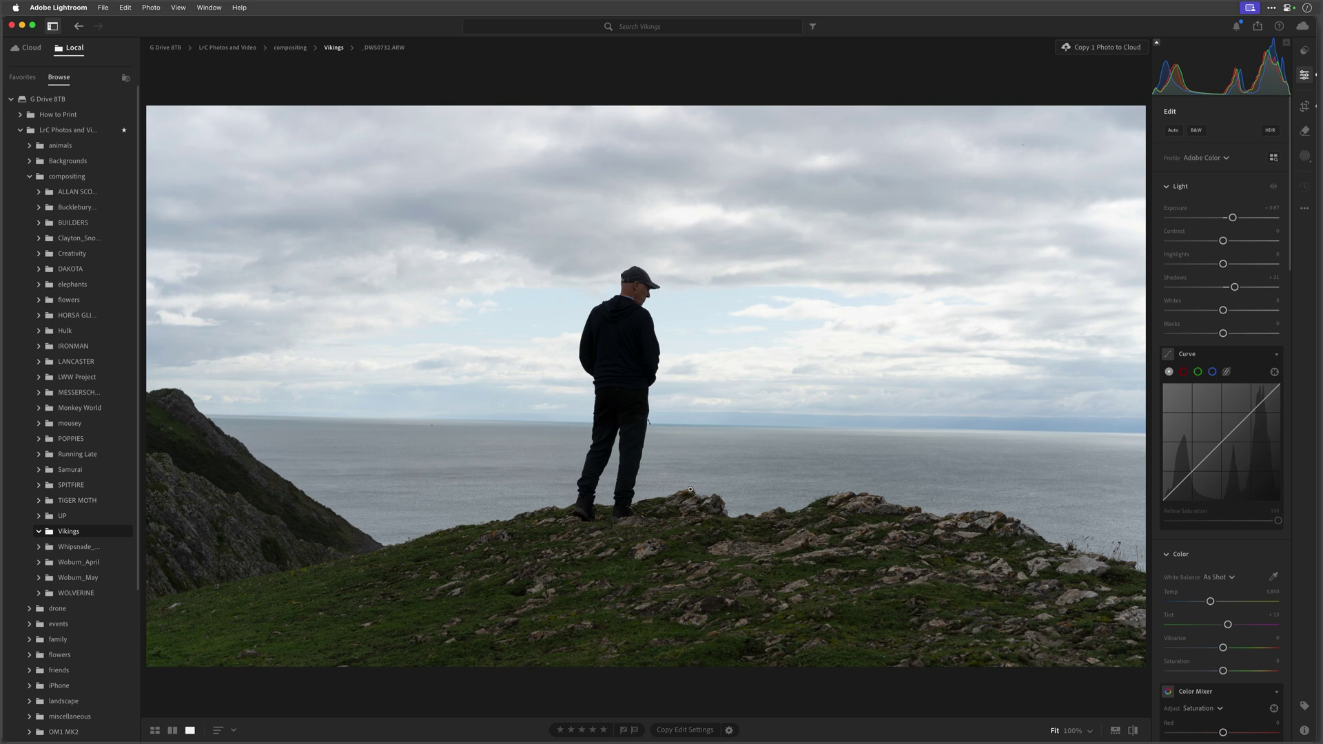
key(Left)
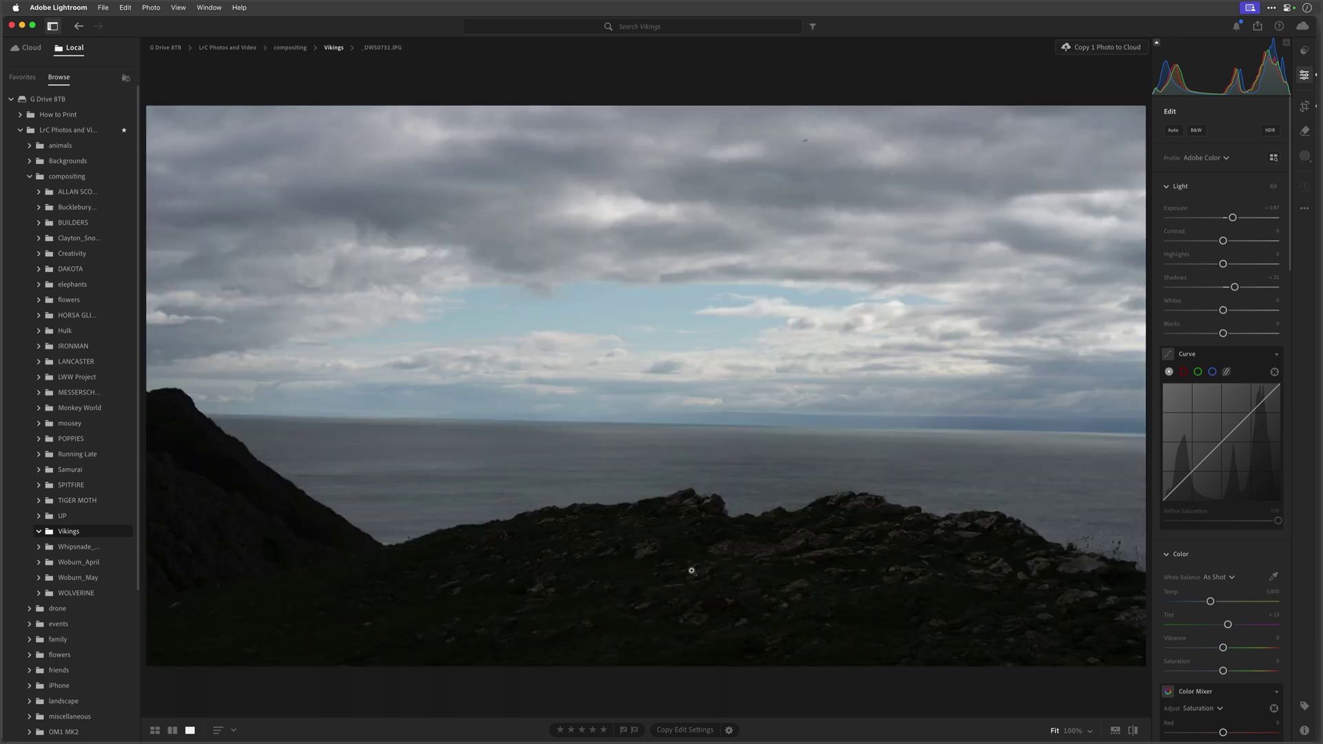
key(Right)
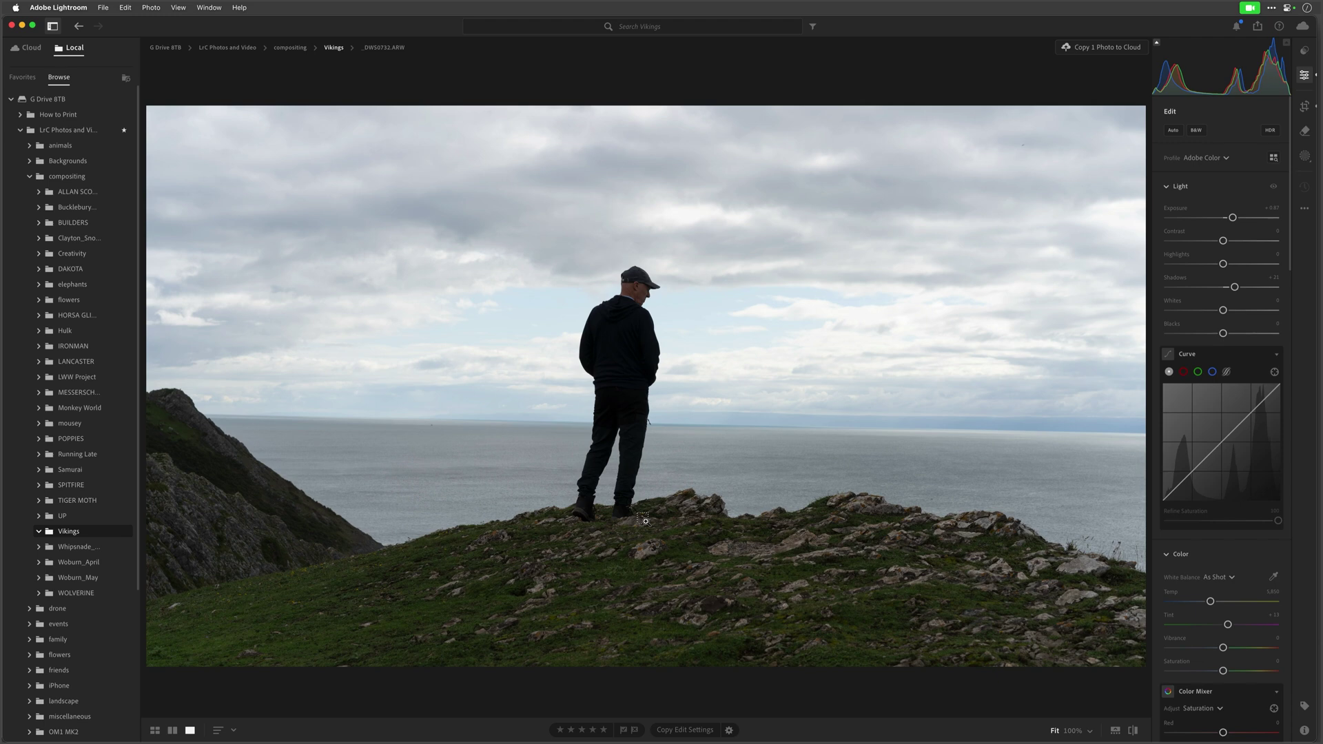
Switch from Lightroom back to the ragnar rock.psb composite in Photoshop
key(cmd+Tab)
key(super+Tab)
key(super+Tab)
key(super+Tab)
key(super+Tab)
key(super+Tab)
key(super+Tab)
key(super+Tab)
key(super+Tab)
key(super+Tab)
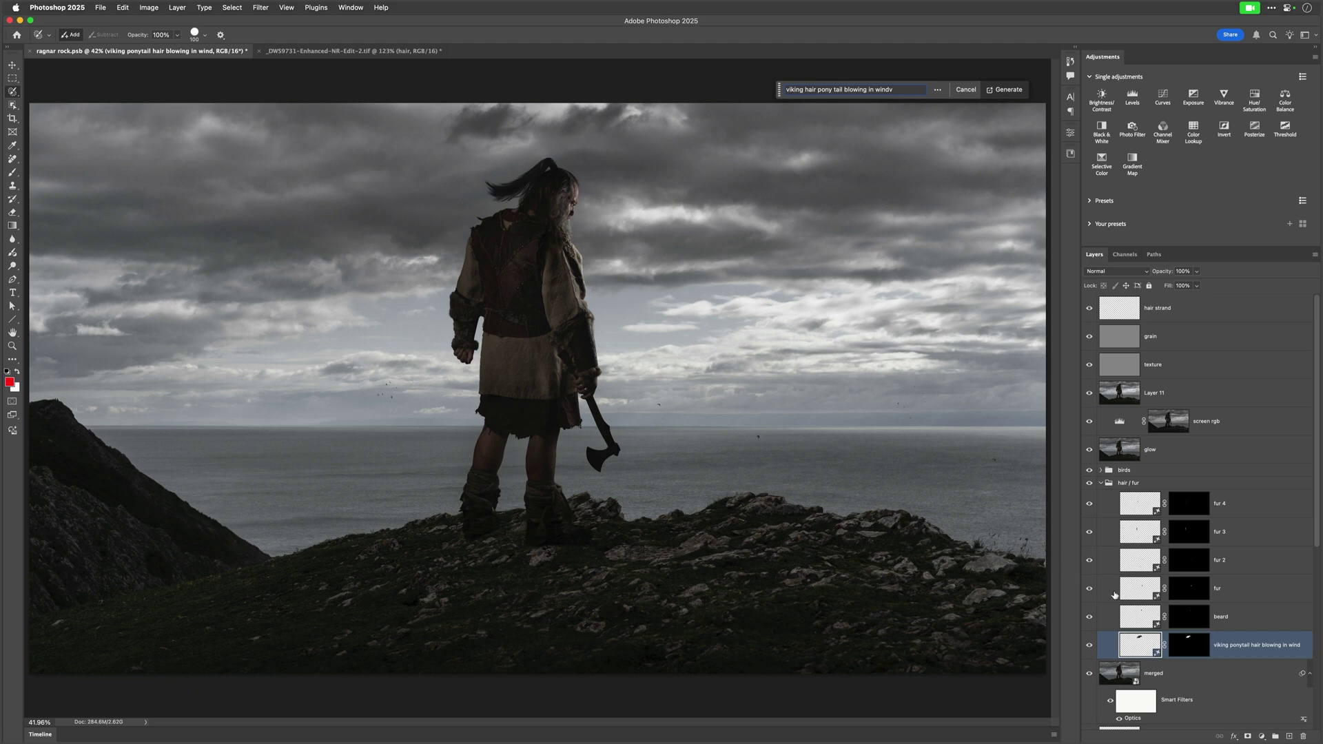
Isolate the bgd copy layer at the base of the stack to show only the clifftop scene
scroll(1114, 594, down, 10)
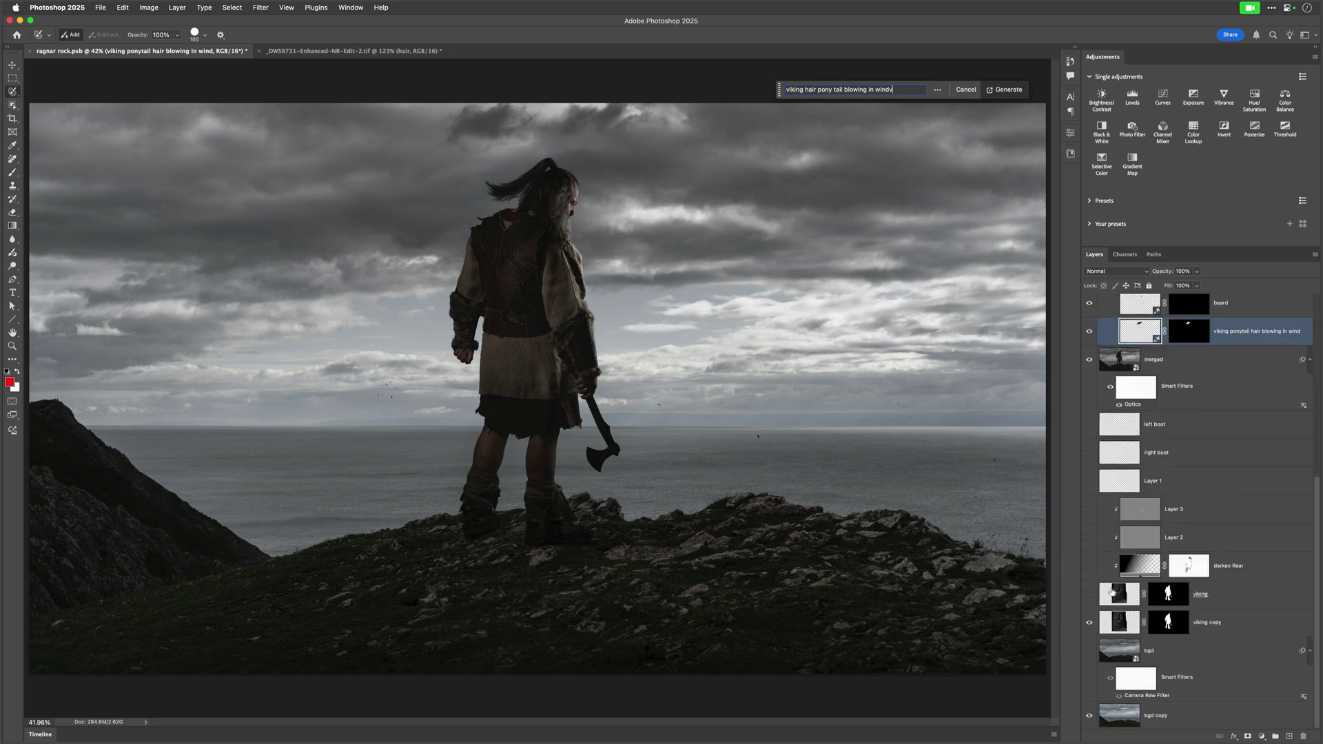
alt+click(1089, 720)
alt+click(1089, 717)
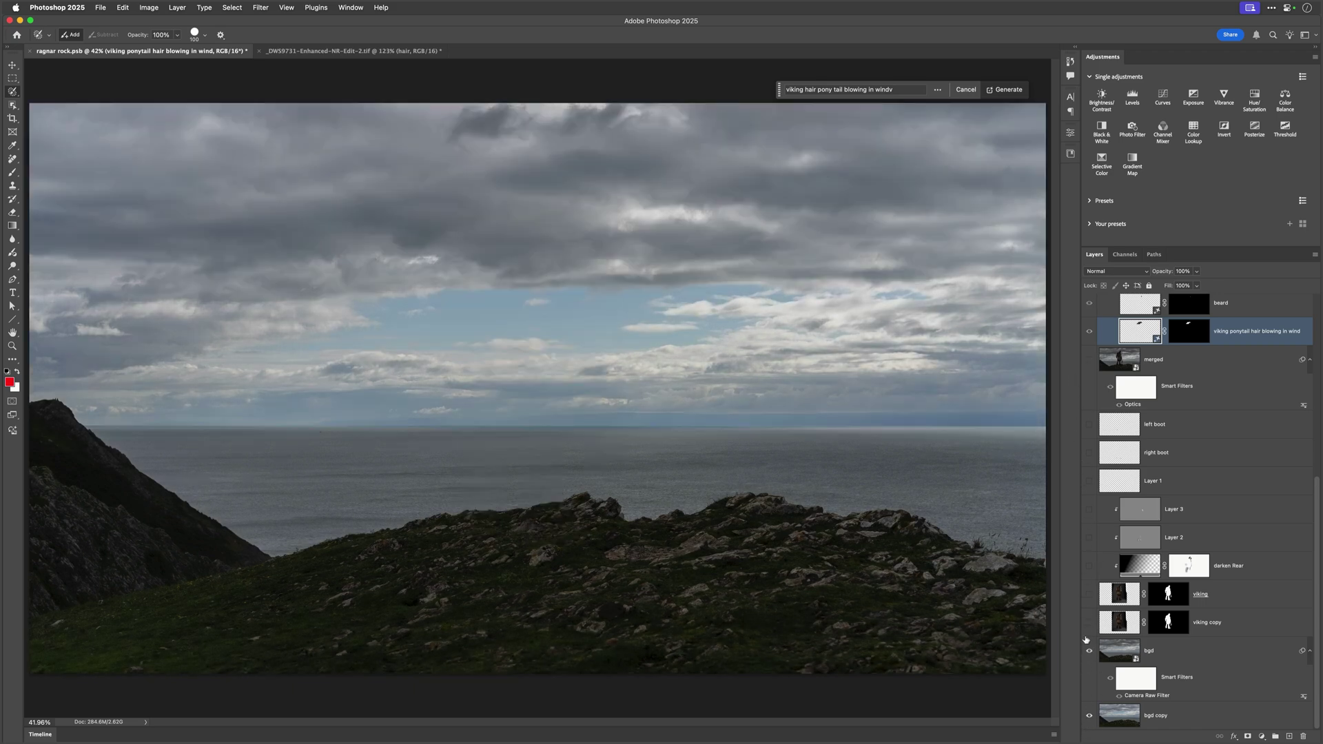
Turn the layers back on progressively from the bgd and viking layers up through the hair, glow, texture, grain and hair strand layers
click(1090, 539)
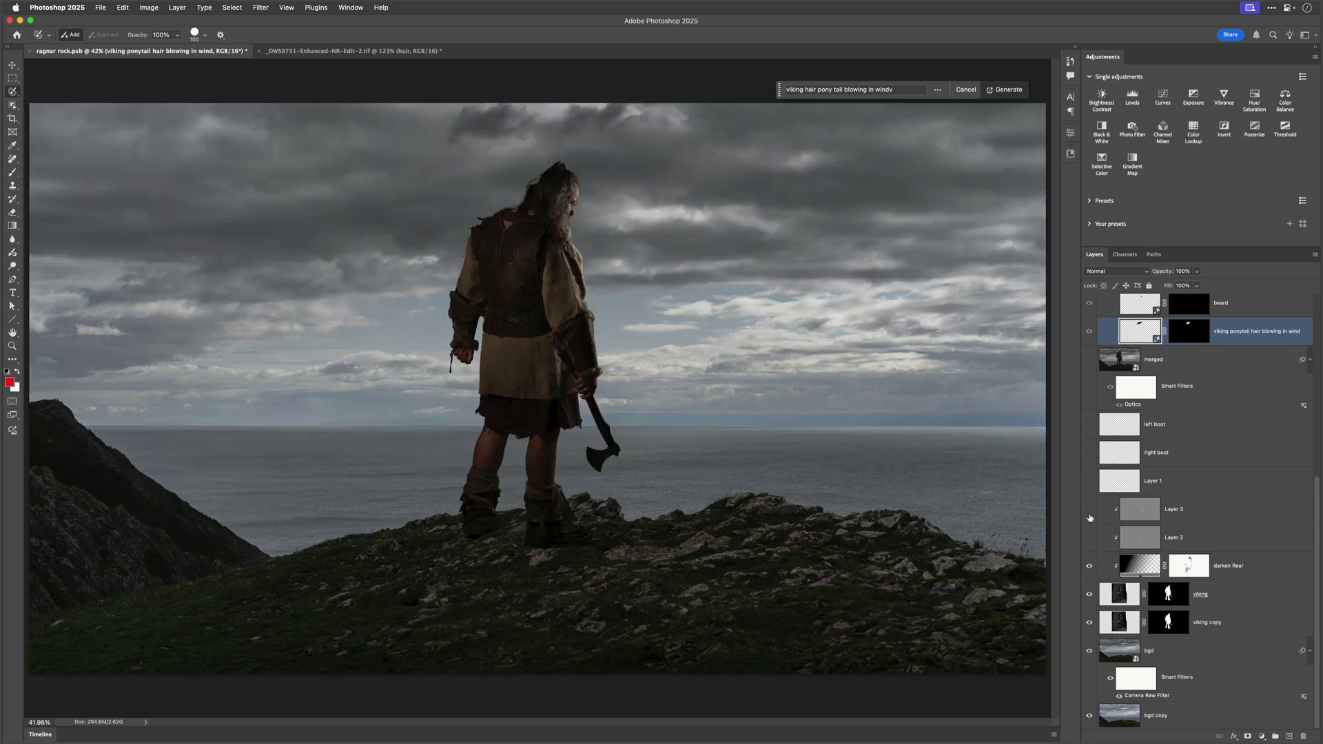
scroll(1087, 358, up, 1)
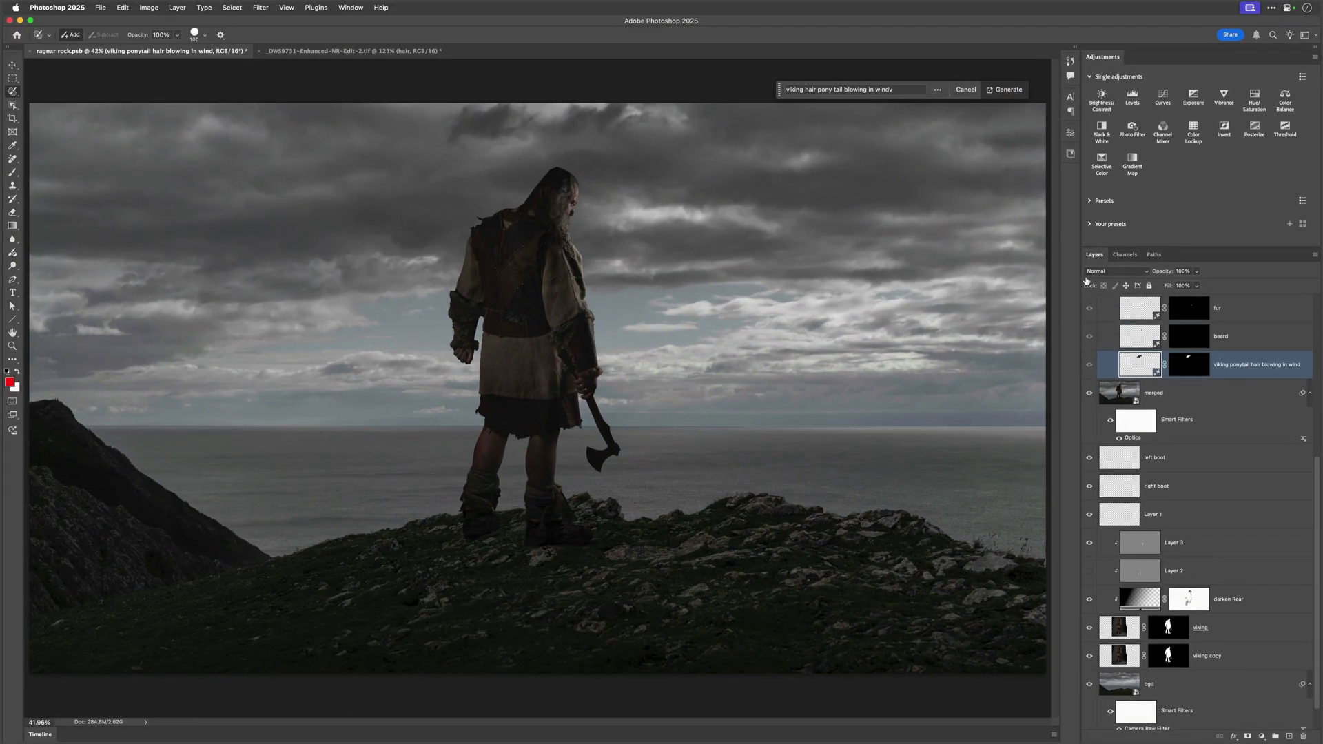
scroll(1105, 368, up, 5)
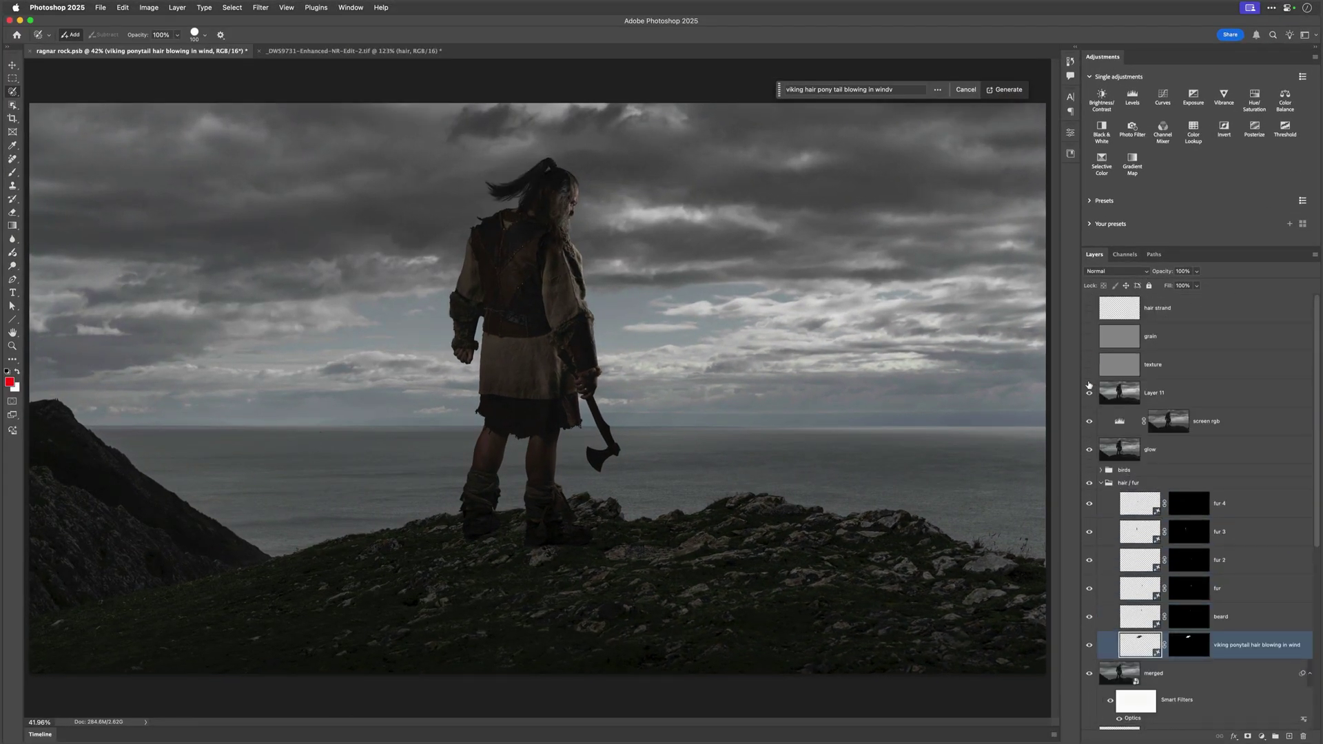
click(1085, 361)
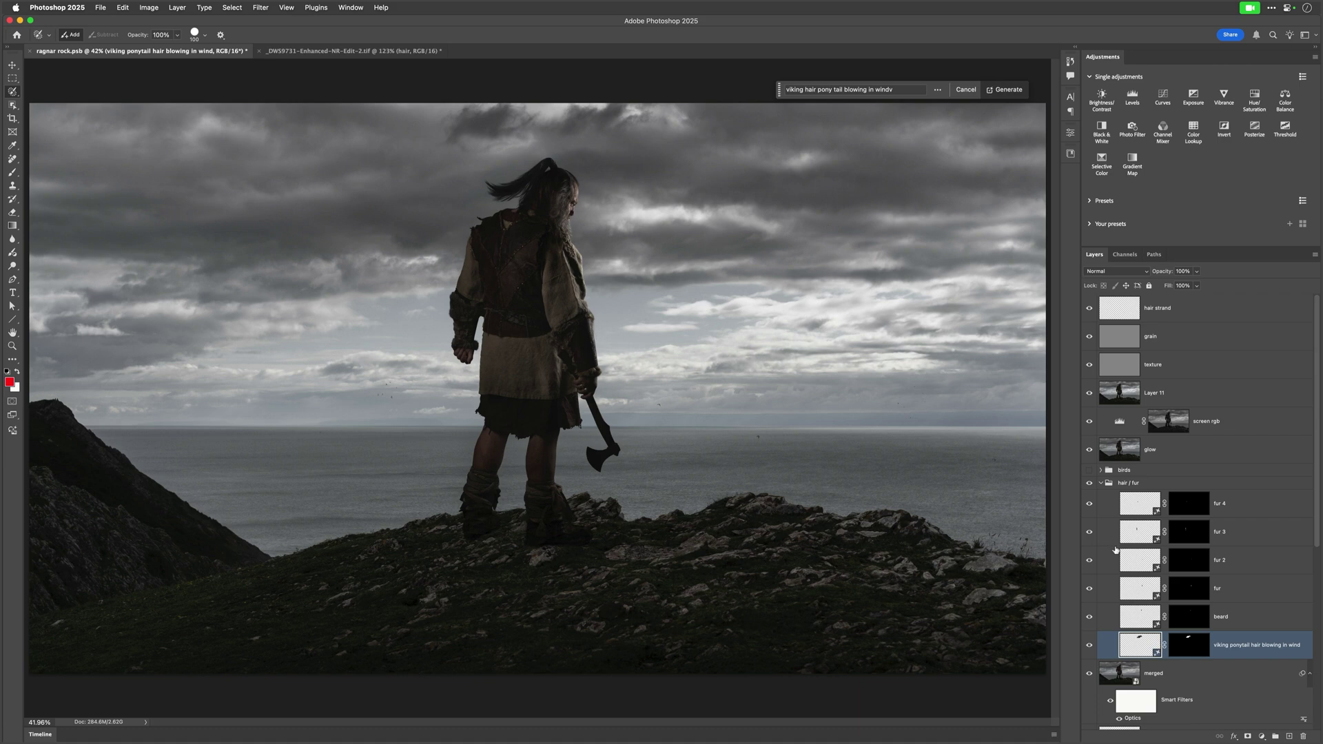
Show only the viking copy layer and enlarge the Viking's head and upper body
scroll(1135, 618, down, 10)
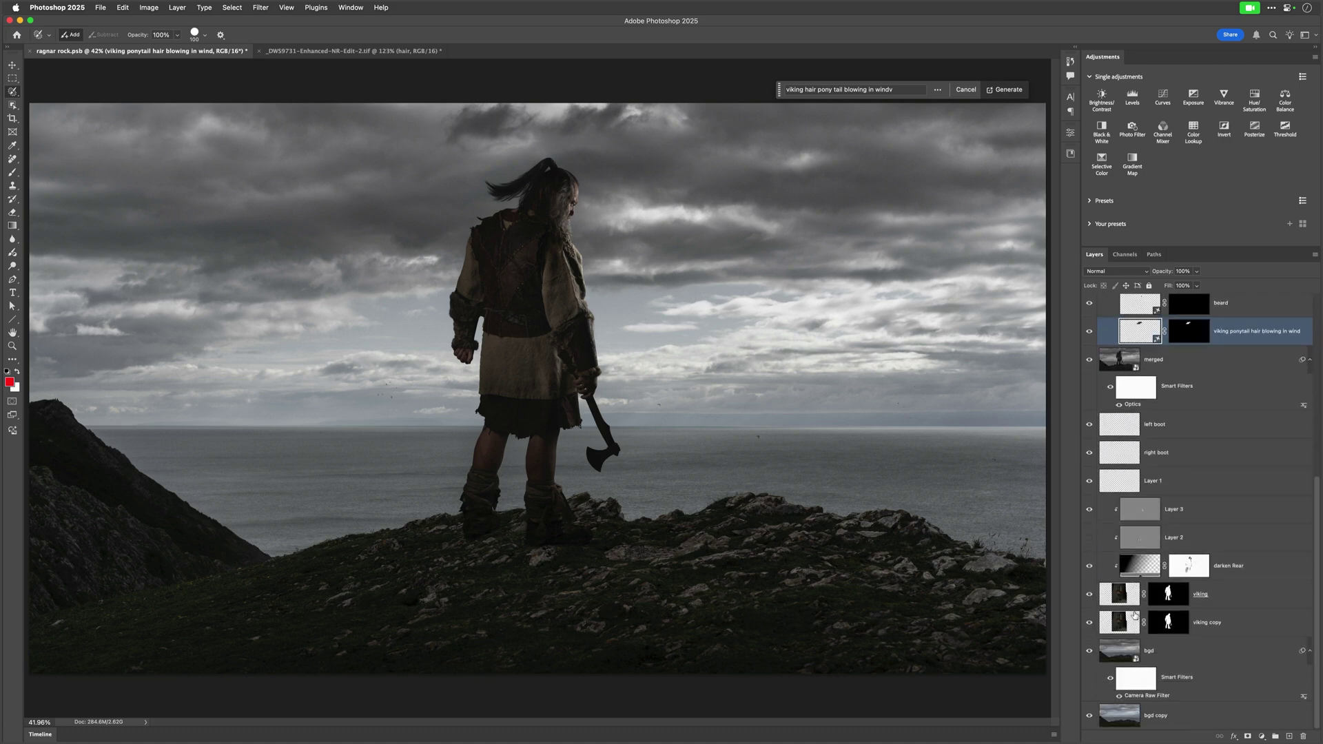
alt+click(1088, 631)
drag(589, 198, 964, 439)
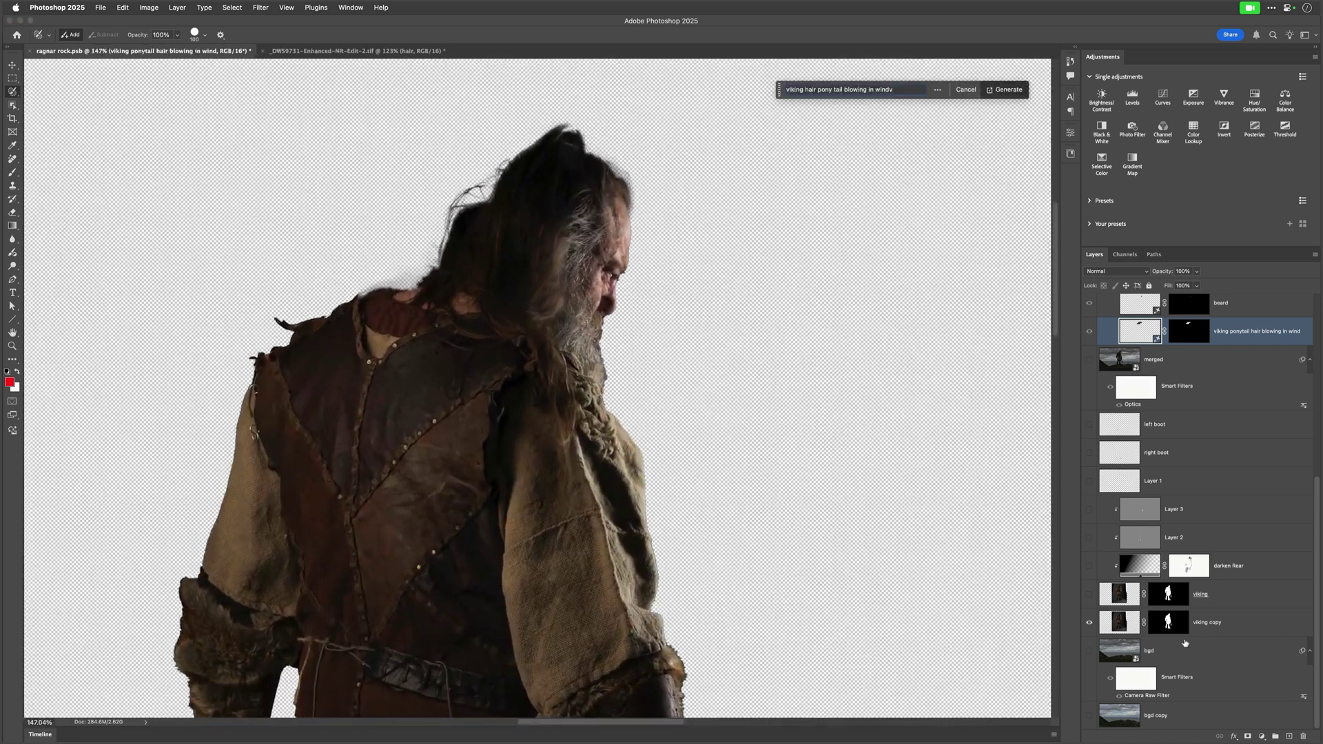
Disable and re-enable the viking copy layer's mask twice to compare the studio original with the hair cut-out
shift+click(1168, 622)
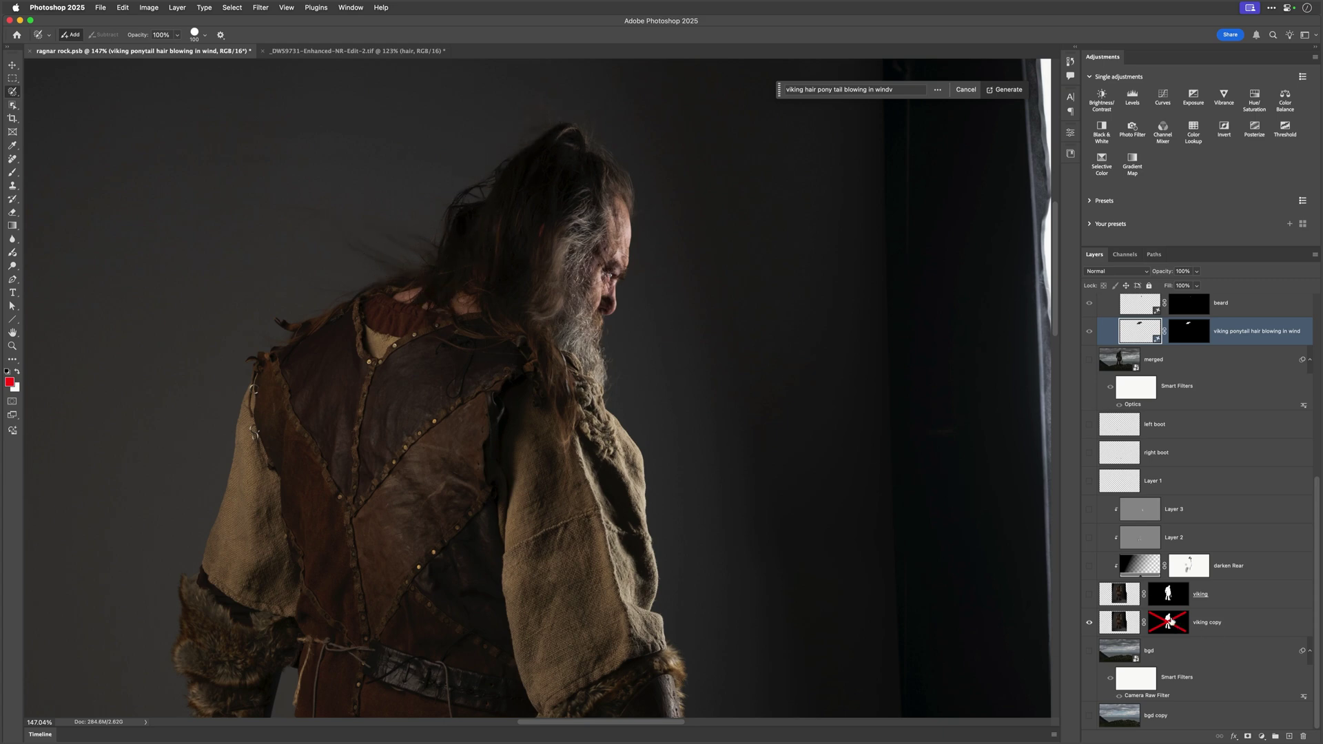
shift+click(1170, 622)
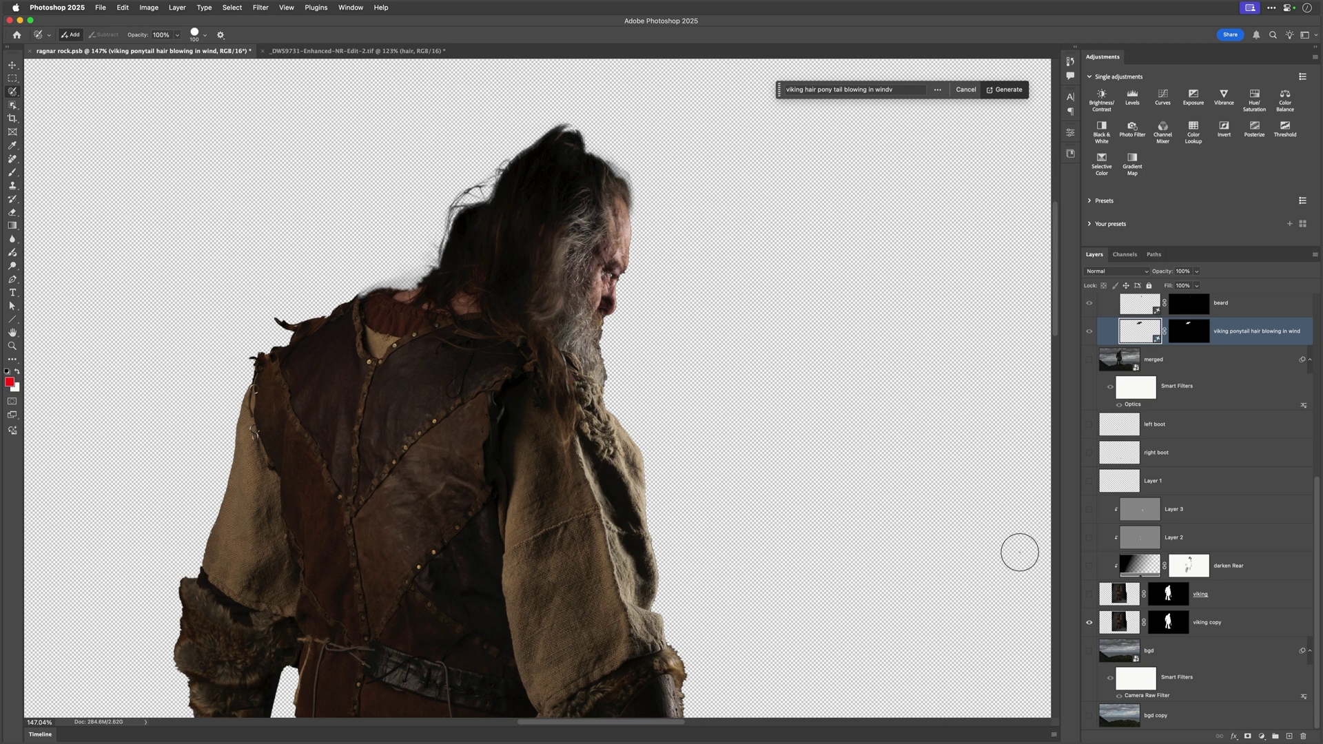
shift+click(1166, 623)
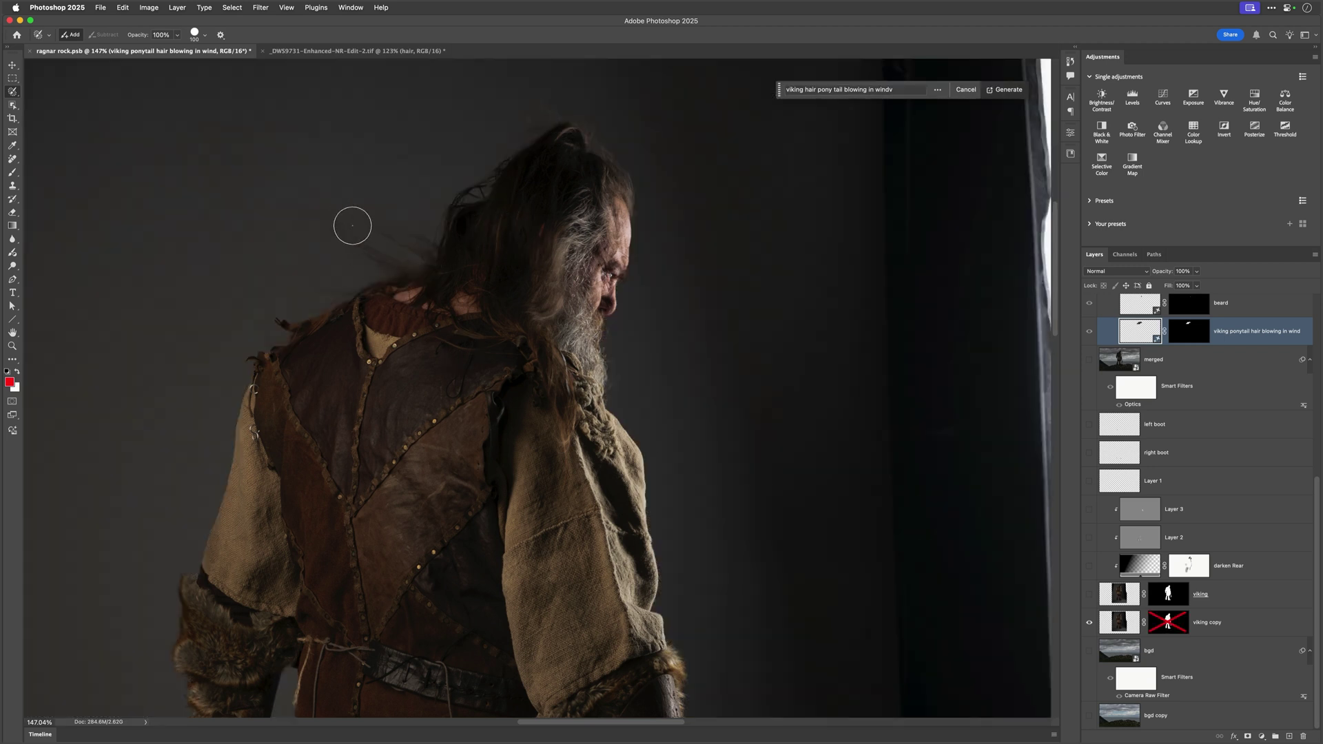
shift+click(1168, 624)
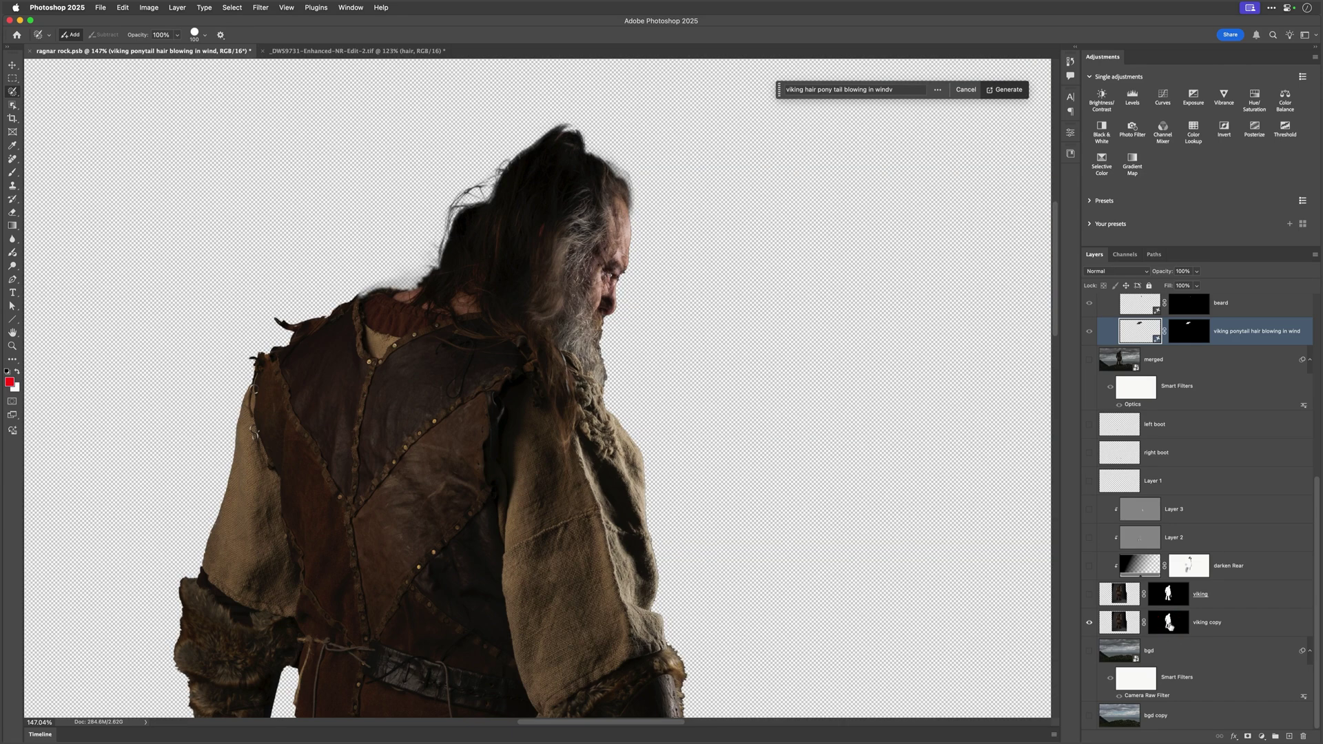